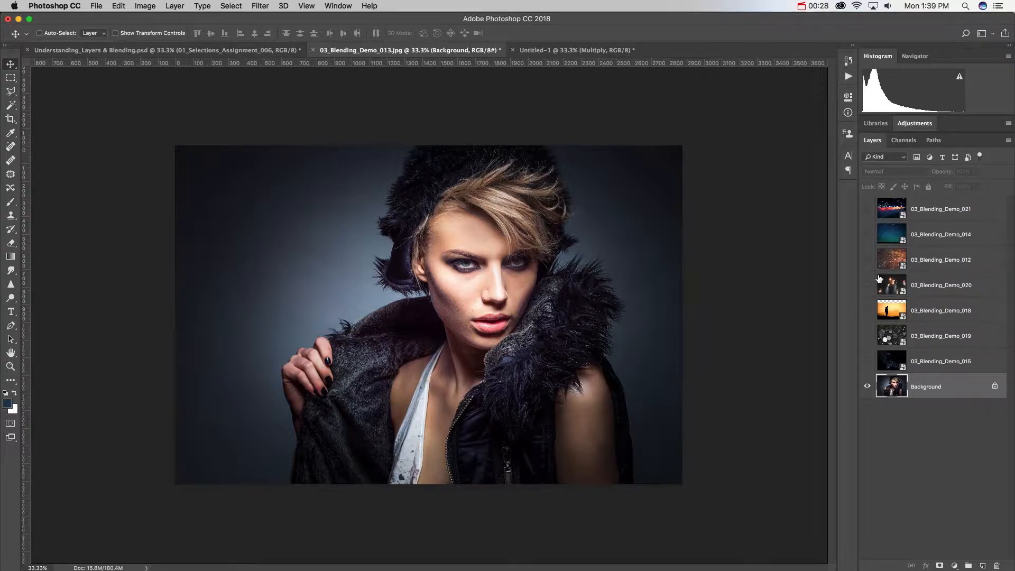
Step: Show all the hidden layers and toggle the top two images' visibility to preview the stacked photos
left_click_drag(868, 361, 867, 211)
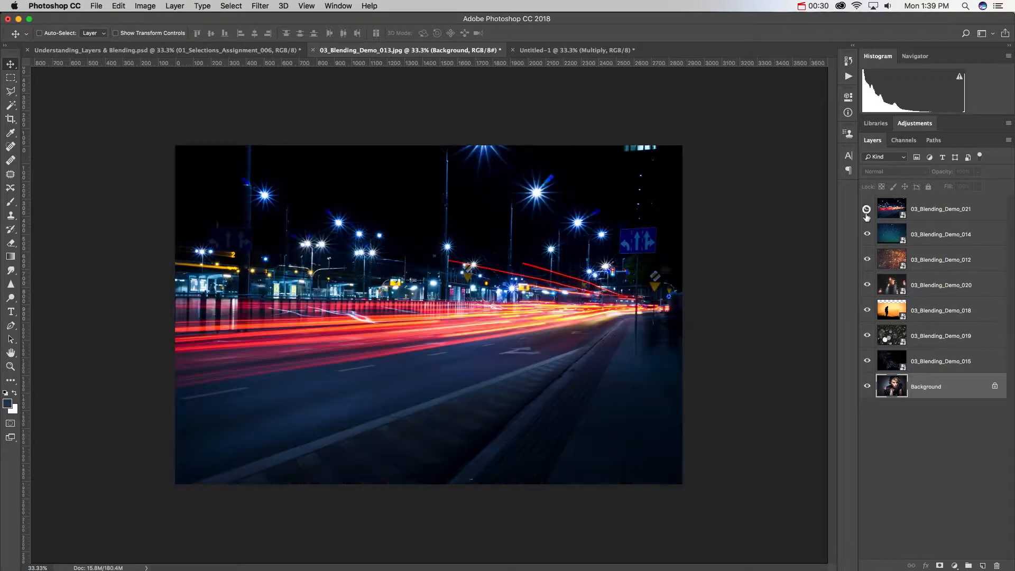
left_click(867, 209)
left_click(867, 210)
left_click(866, 234)
left_click(867, 209)
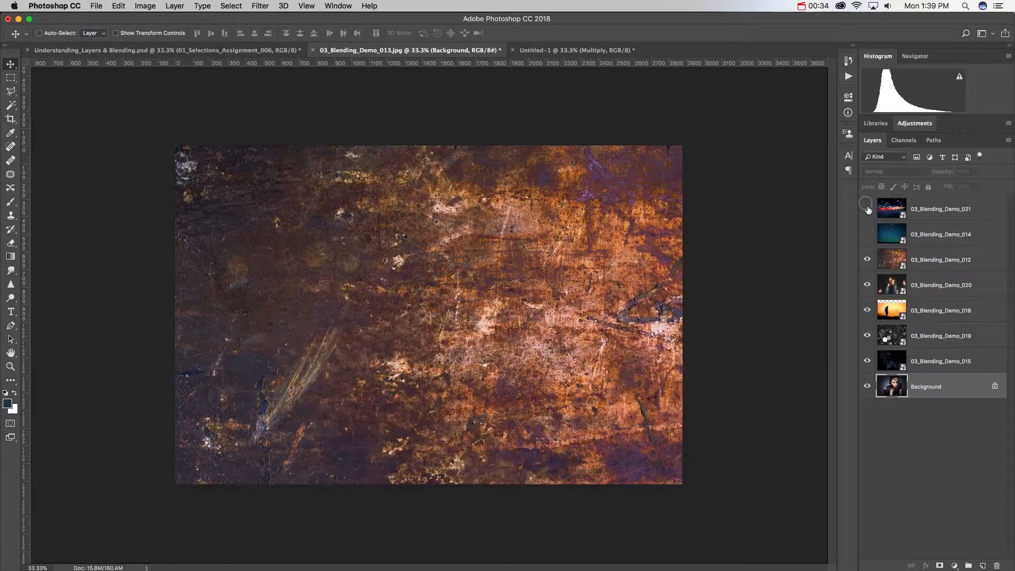
left_click(866, 208)
left_click(866, 234)
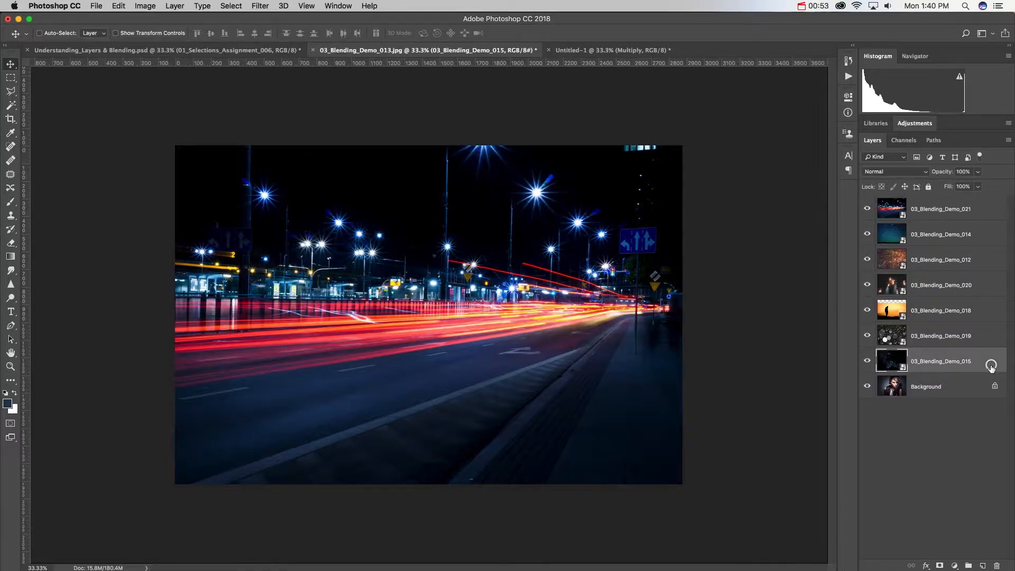
Step: Select and show the smoke layer 03_Blending_Demo_015, toggling its visibility to compare it with the portrait underneath
left_click(991, 369)
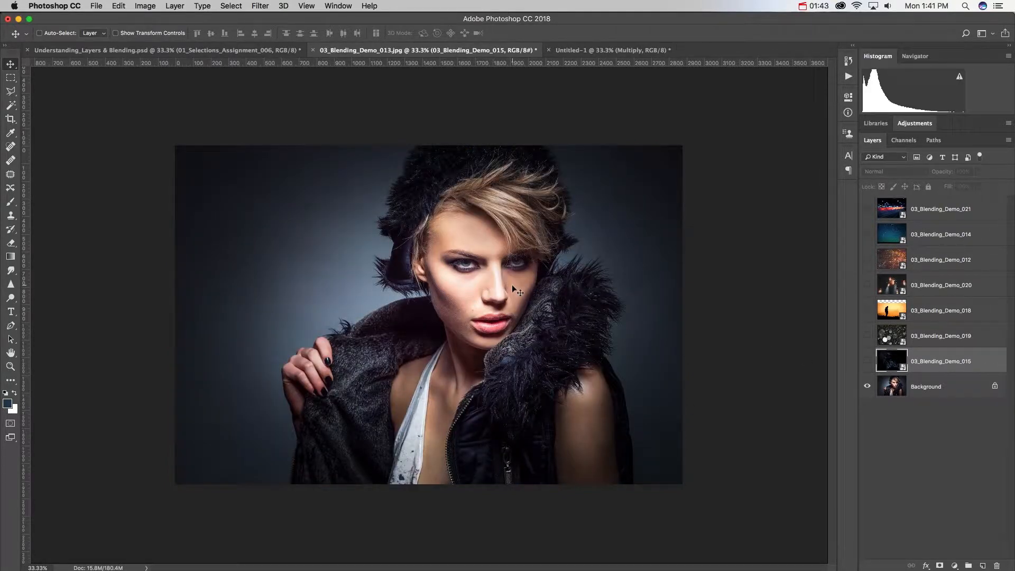
left_click(866, 361)
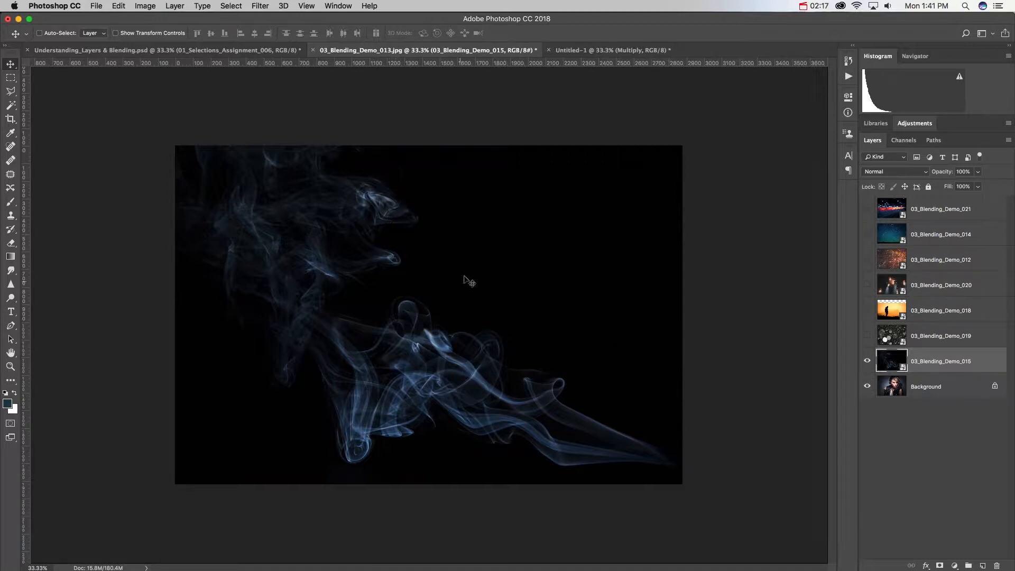
left_click(867, 361)
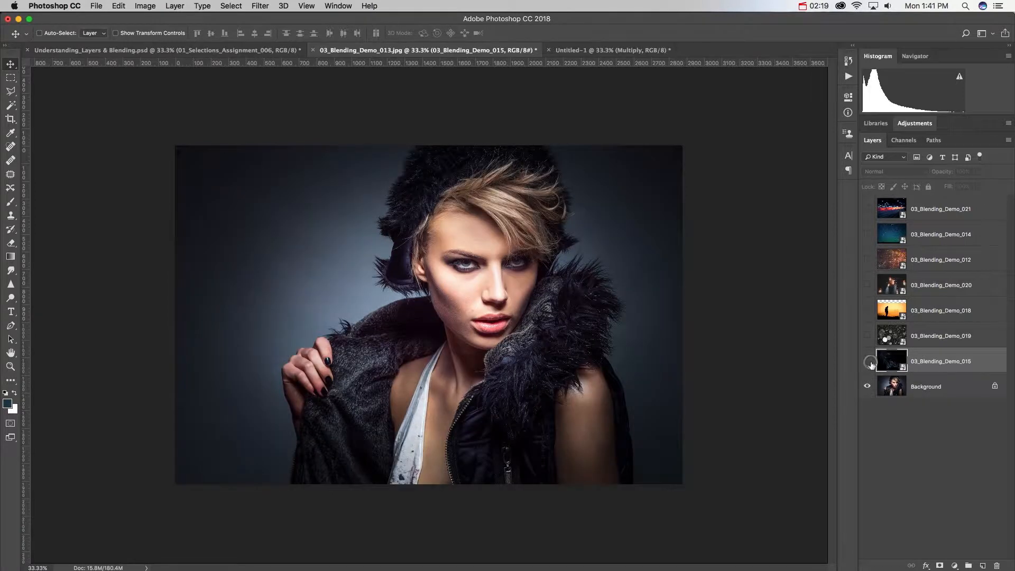
left_click(867, 361)
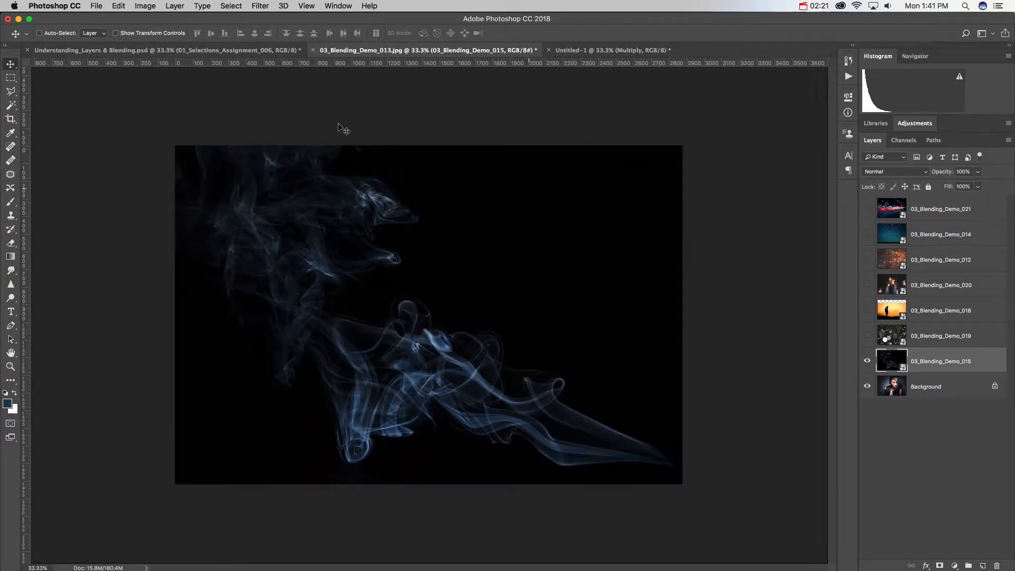
Step: Try the Multiply blend mode on the smoke layer and settle on Screen
left_click(894, 171)
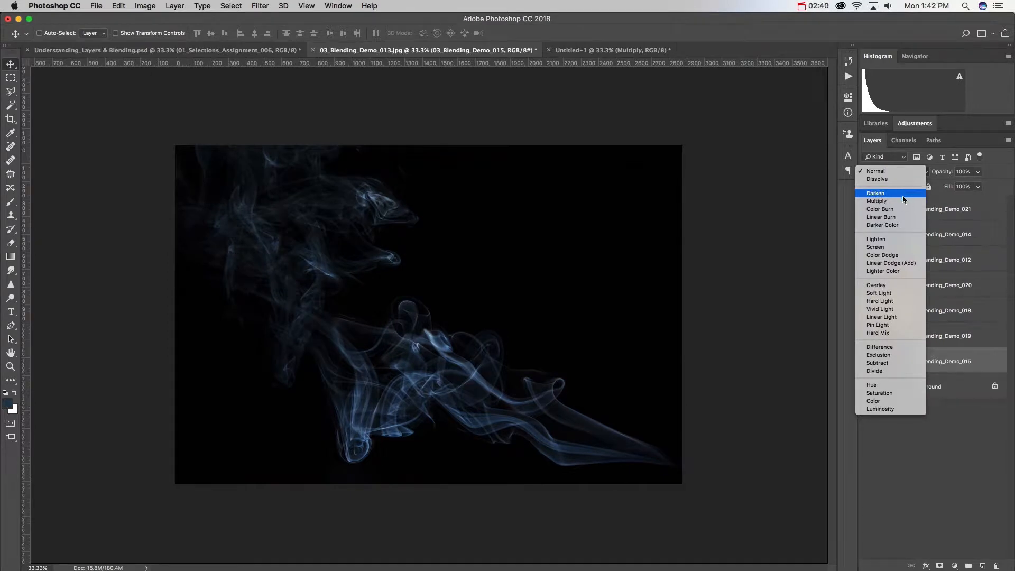
left_click(903, 201)
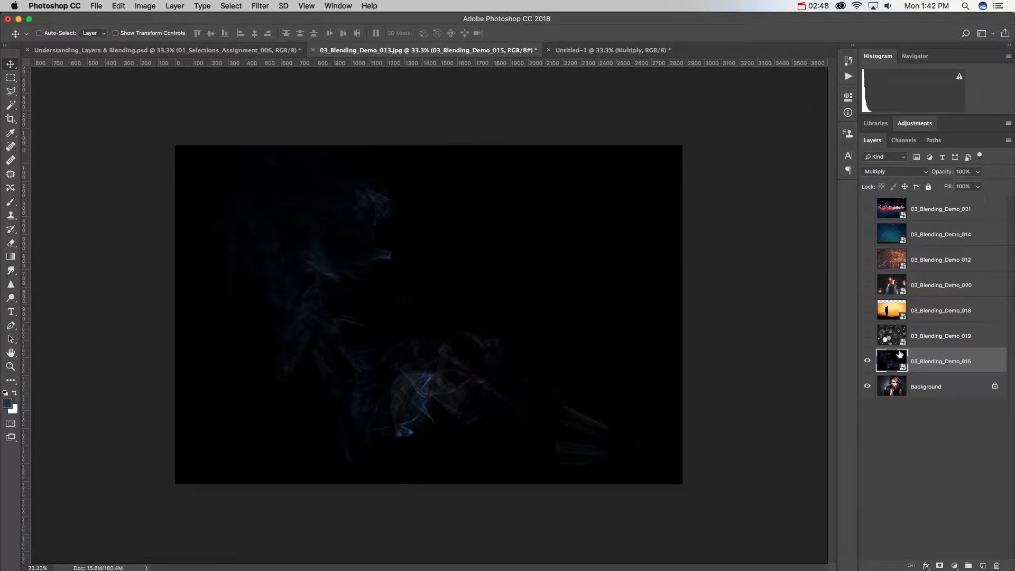
left_click(898, 173)
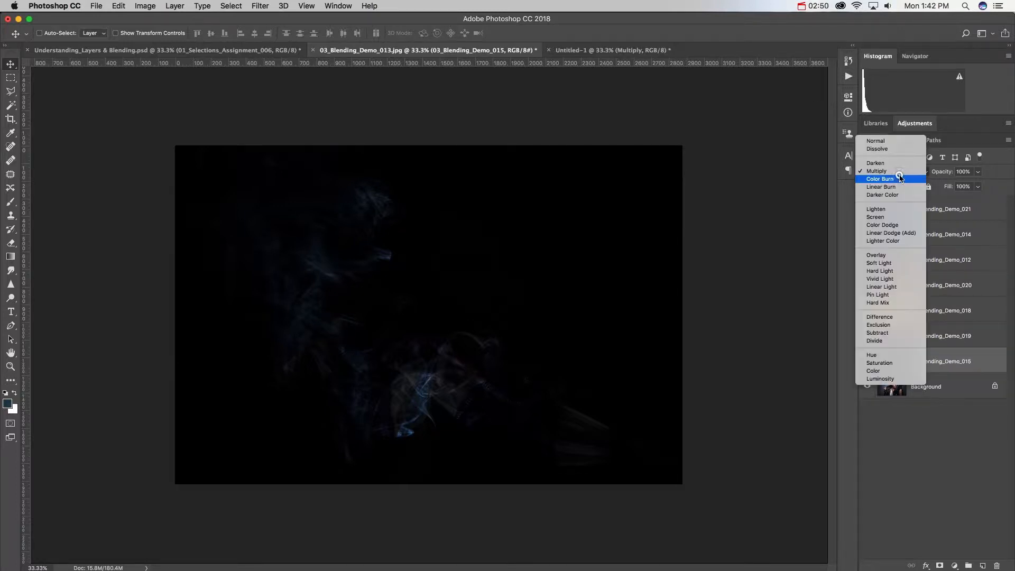
left_click(899, 217)
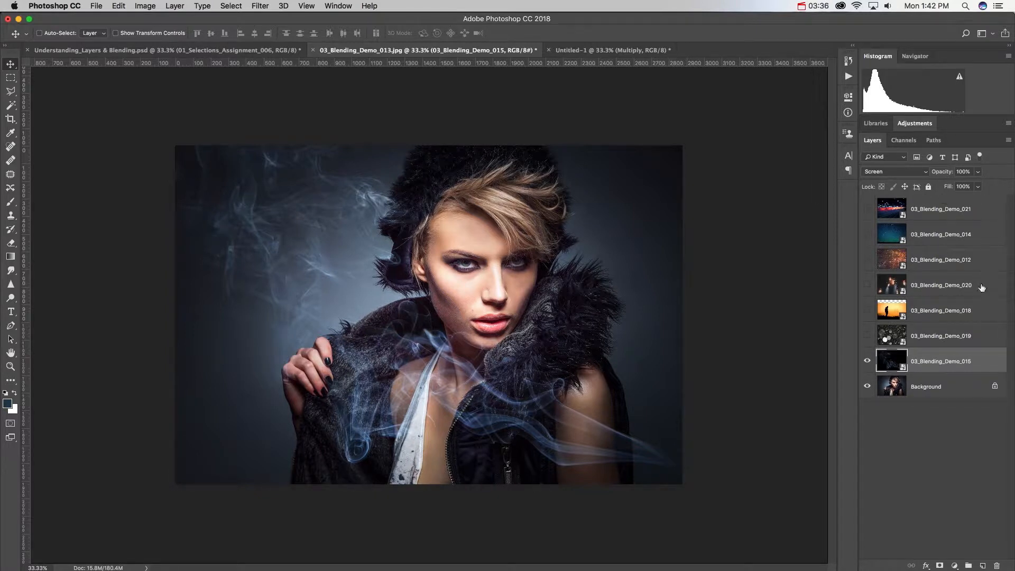
Step: Duplicate the smoke layer to intensify the smoke, toggling the copy's visibility to compare the effect
key("super")
key("super+j")
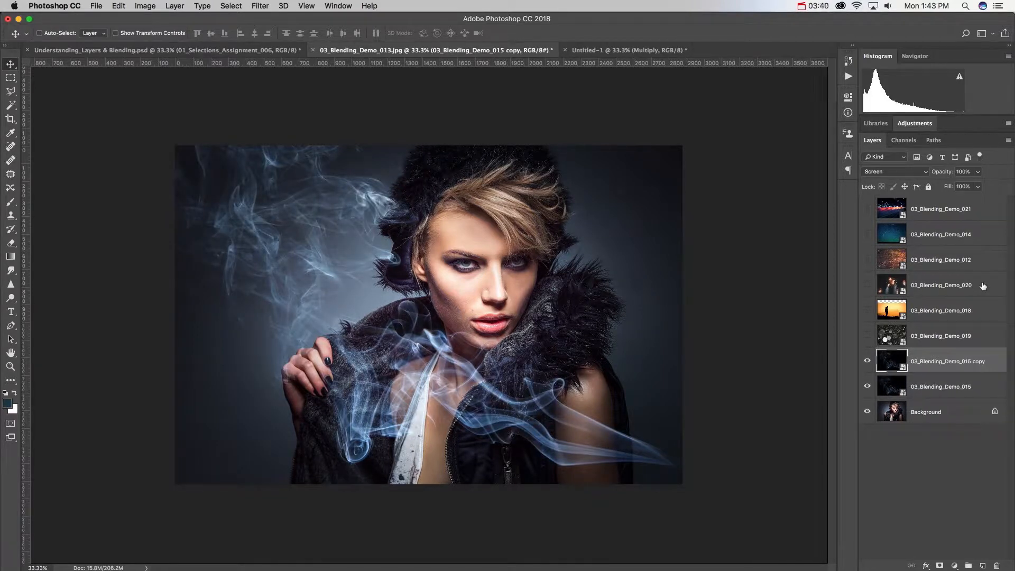
left_click(867, 361)
left_click(866, 362)
left_click(867, 361)
left_click(867, 361)
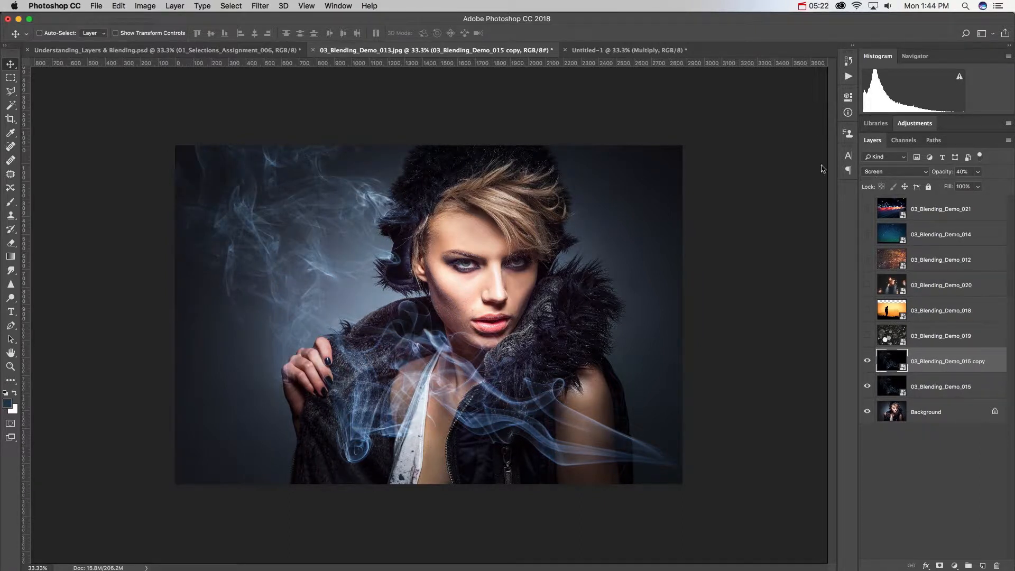
Step: Show and select the snow layer 03_Blending_Demo_019 and set its blend mode to Screen
left_click(867, 336)
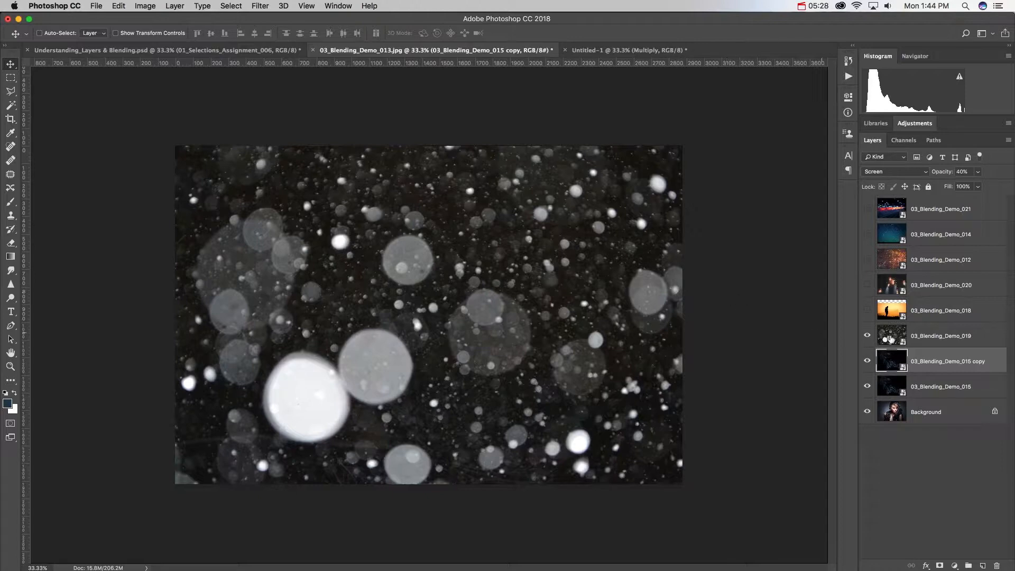
left_click(958, 336)
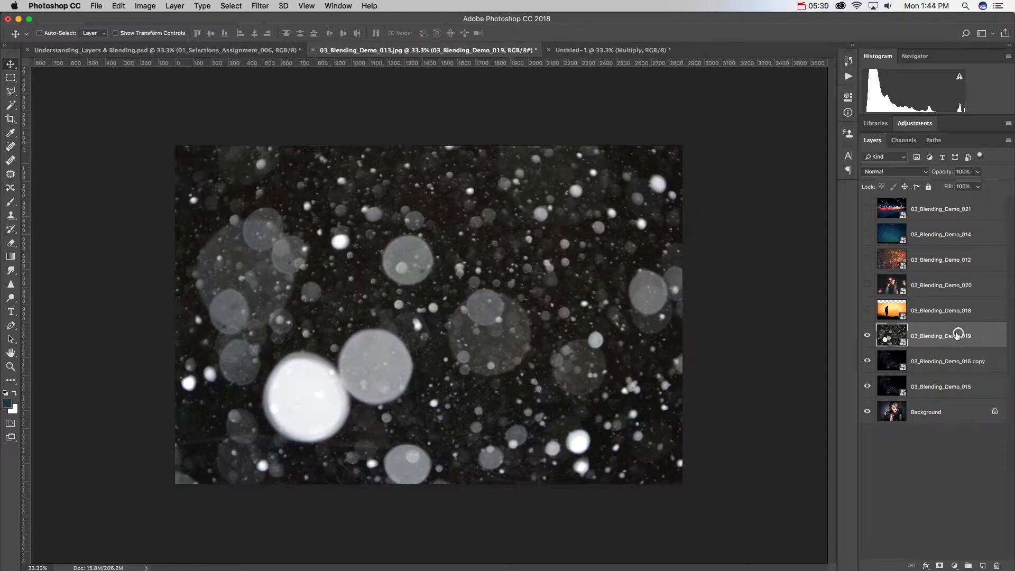
left_click(904, 172)
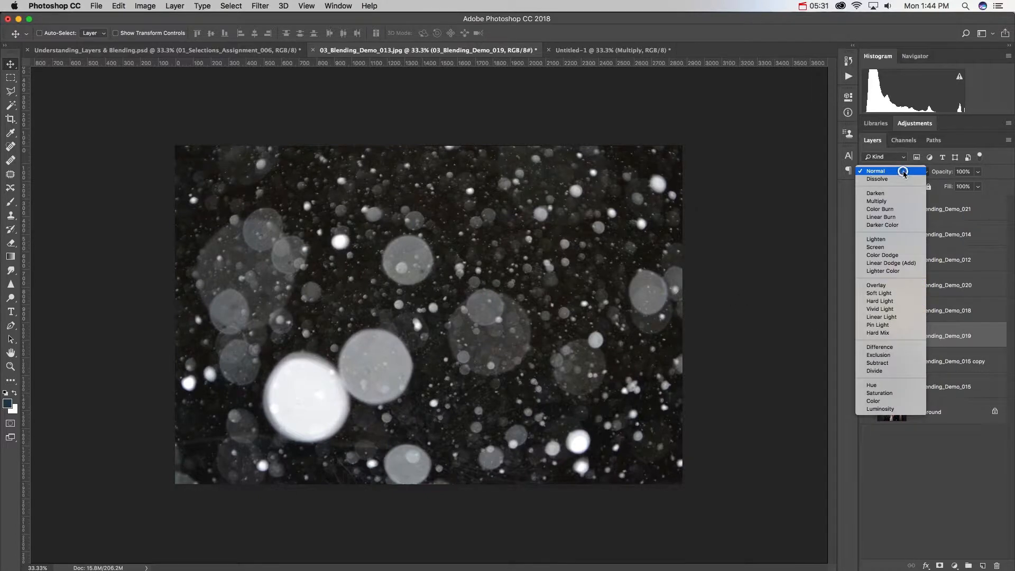
left_click(899, 248)
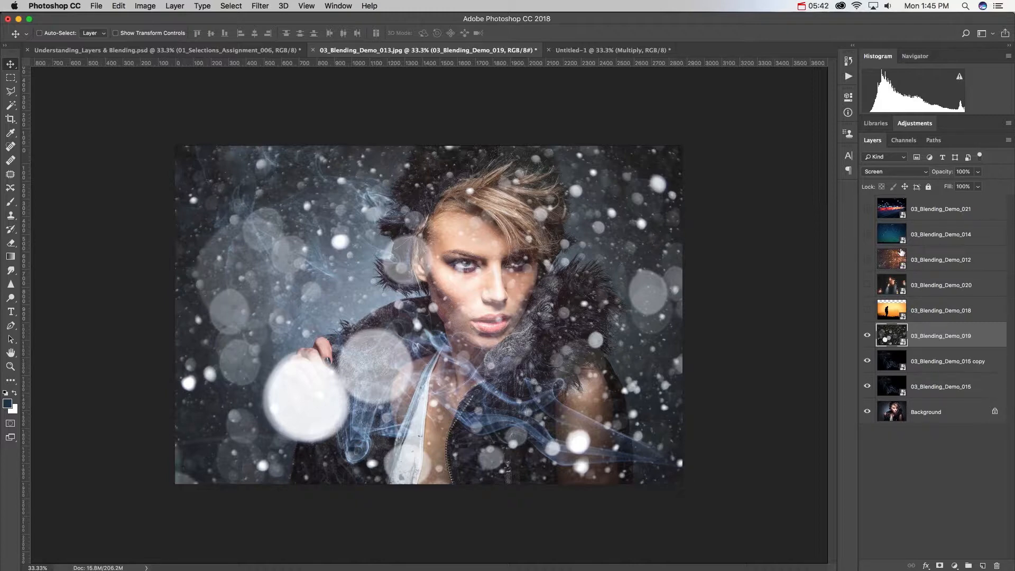
Step: Try several opacities for the snow layer, including 45%, and settle on 40%
key("4")
key("5")
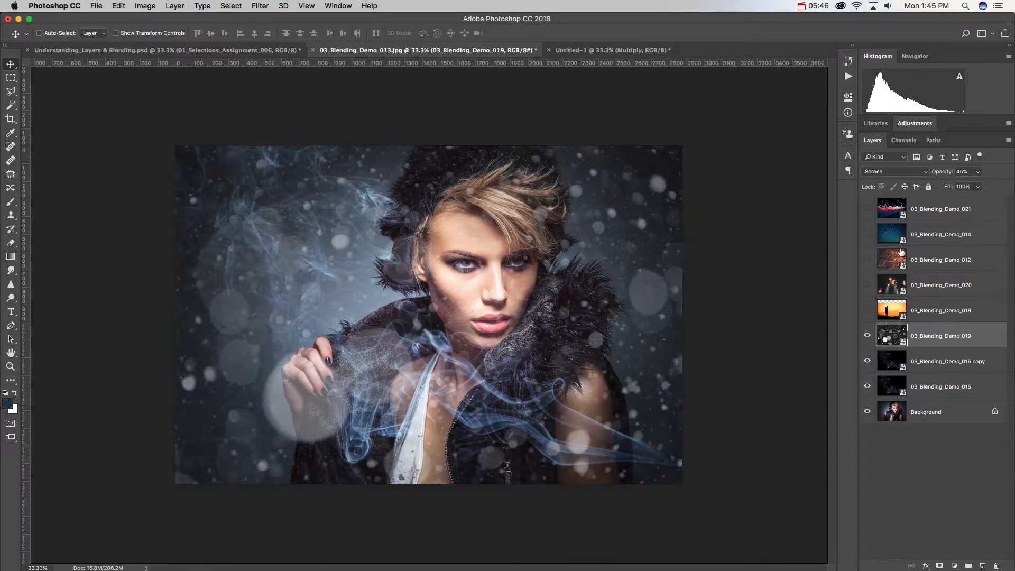
key("5")
key("6")
key("4")
Step: Show and select the sunset silhouette layer 03_Blending_Demo_018 and set its blend mode to Multiply
left_click(866, 310)
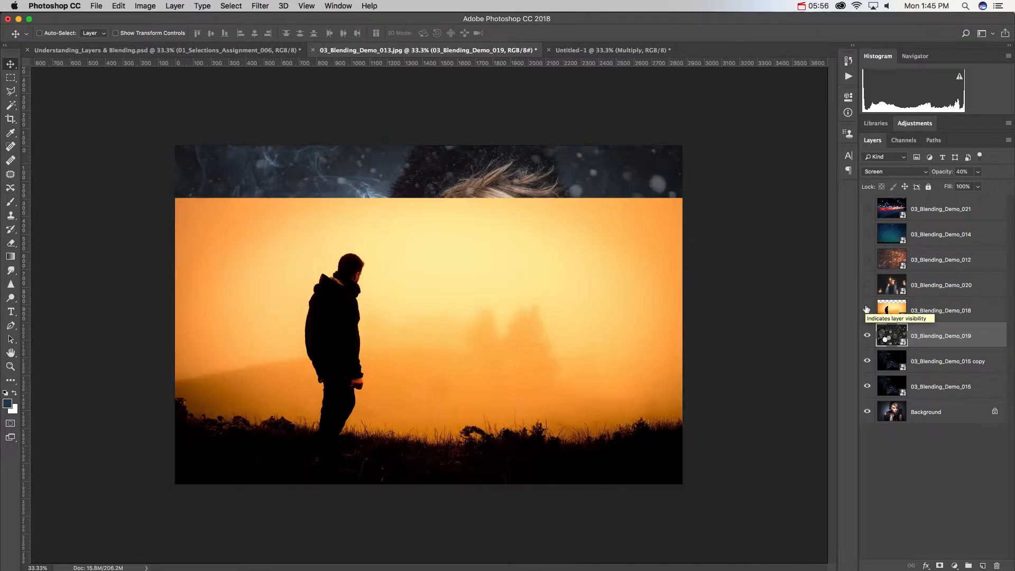
left_click(990, 317)
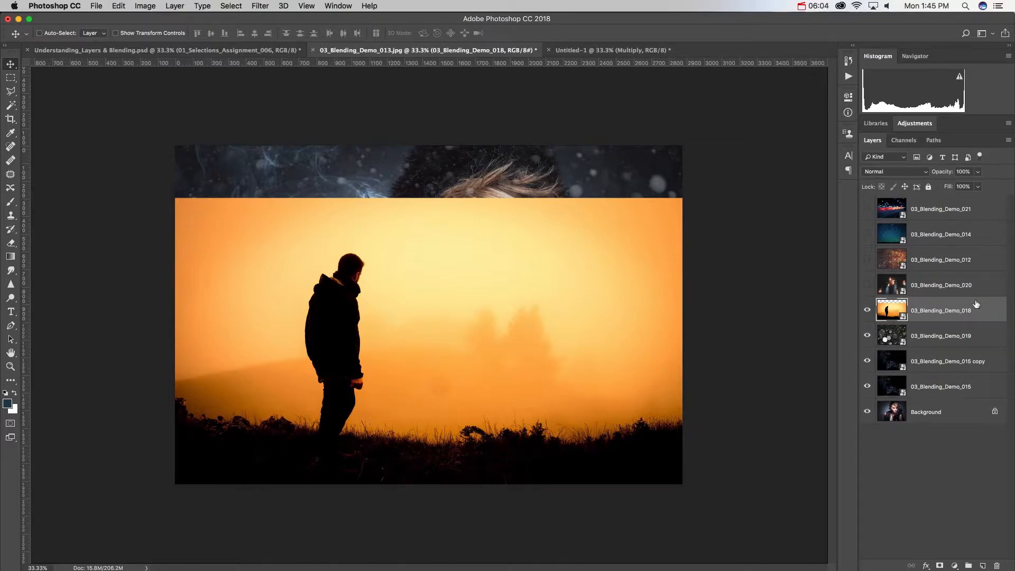
left_click(897, 172)
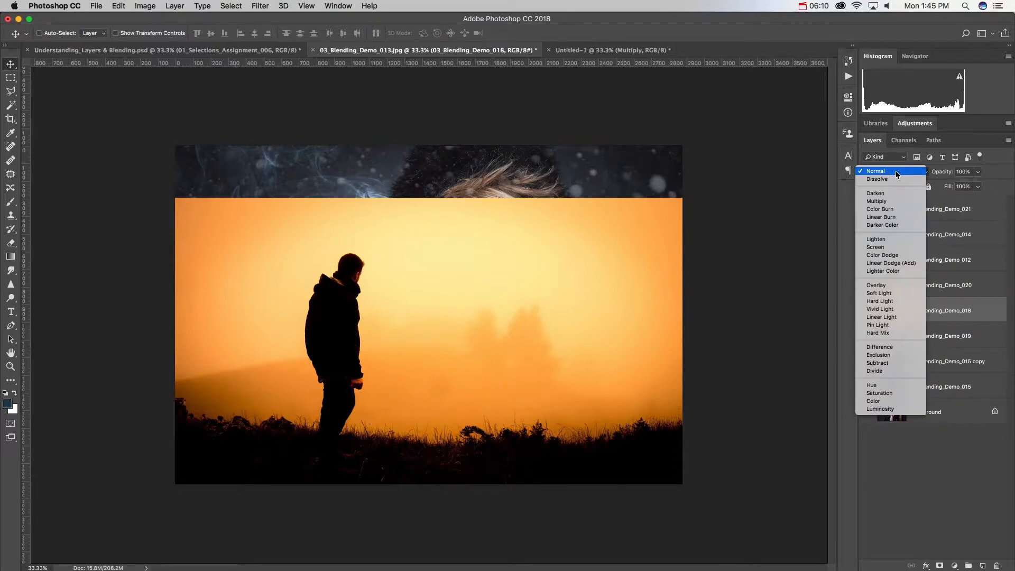
left_click(896, 202)
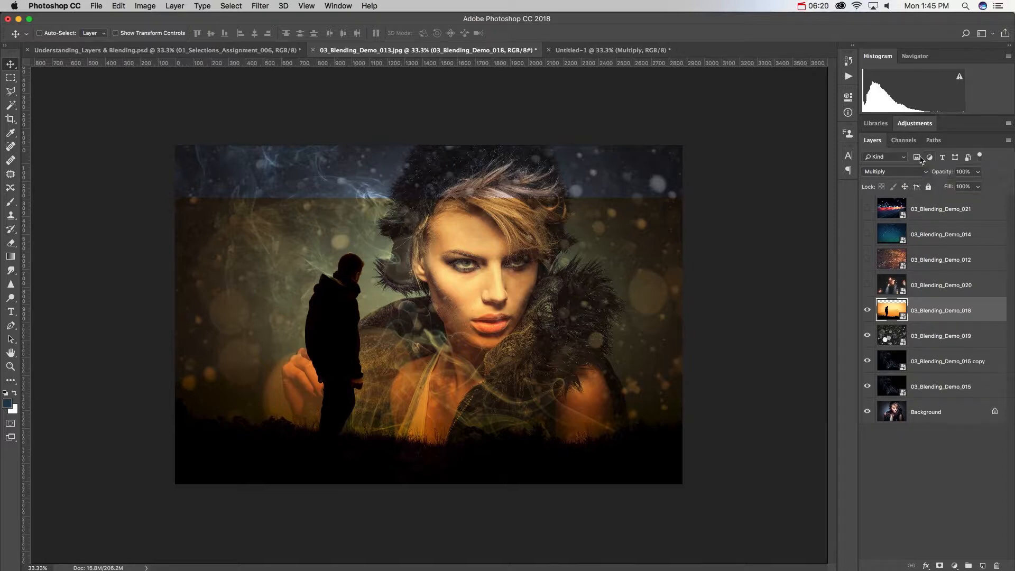
Step: Try the Darken, Color Burn, Linear Burn and Dissolve blend modes on the sunset silhouette layer
left_click(918, 176)
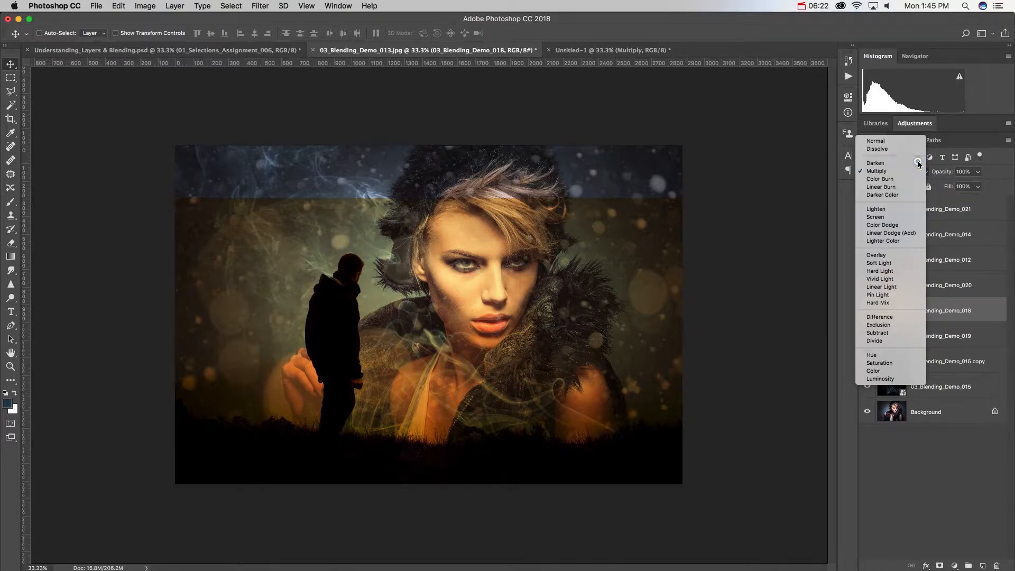
left_click(916, 164)
left_click(914, 174)
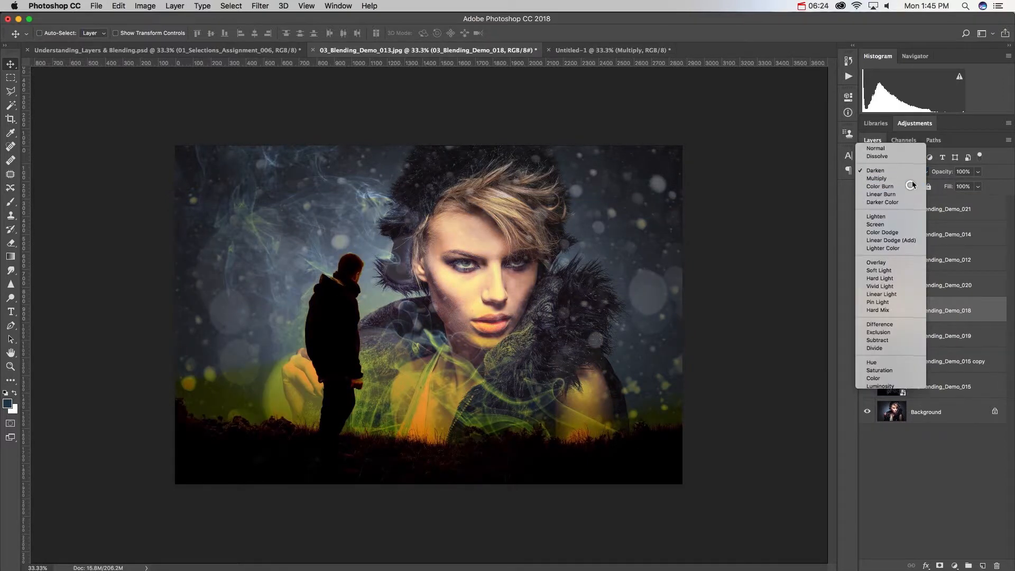
left_click(913, 186)
left_click(920, 174)
left_click(911, 183)
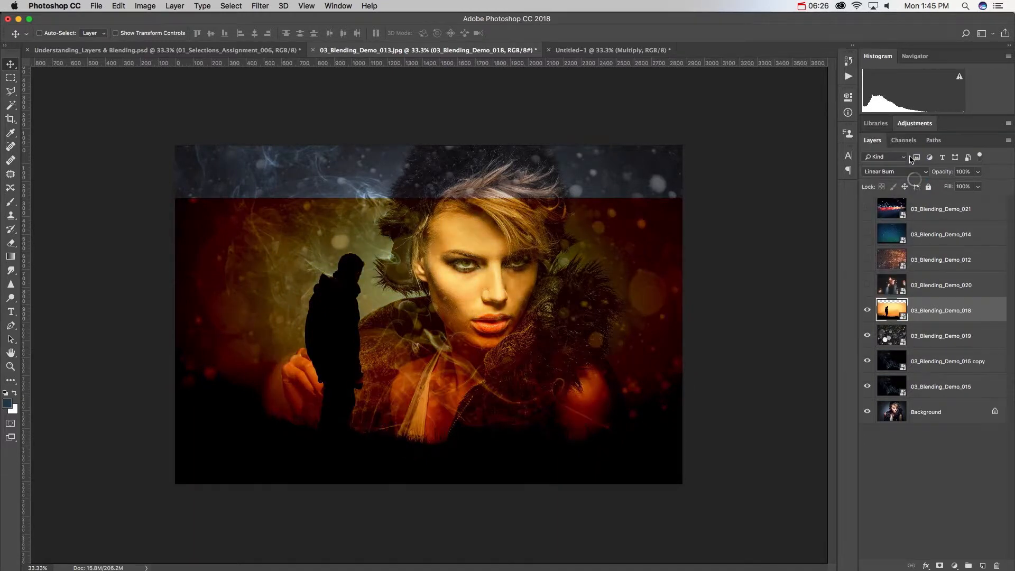
left_click(909, 175)
left_click(908, 147)
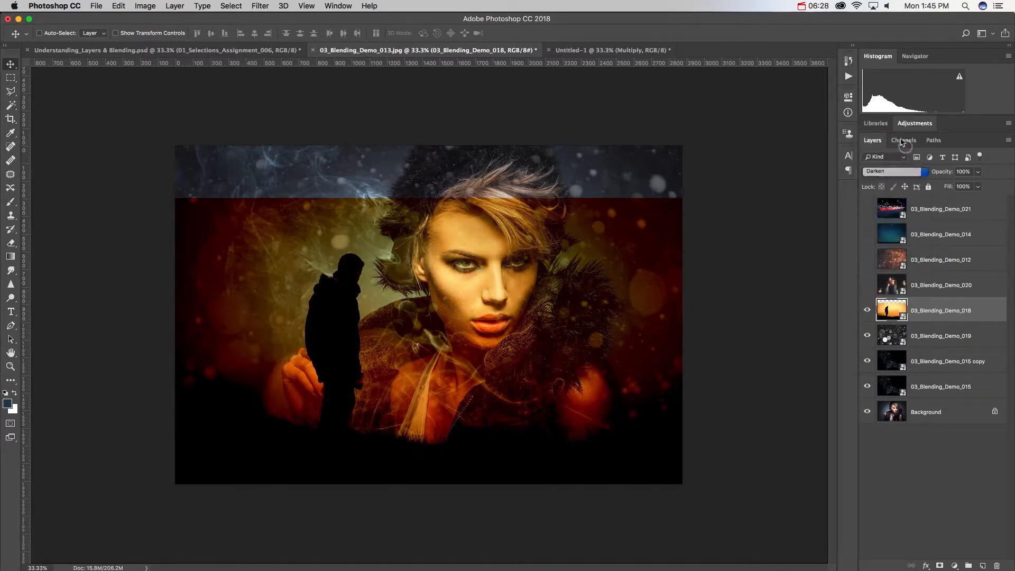
left_click(903, 172)
left_click(905, 145)
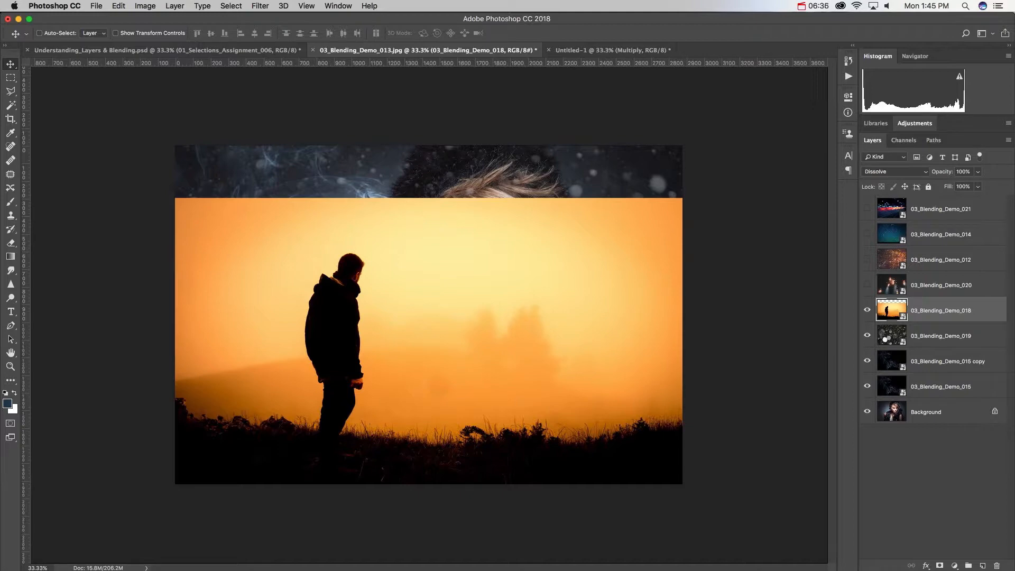
Step: Cycle forward through the blend modes on the sunset silhouette layer, from Dissolve past Lighten, Linear Dodge (Add), Vivid Light and Subtract
key("shift+plus")
key("shift+plus")
key("shift+plus")
key("shift+plus")
key("shift+plus")
key("shift+plus")
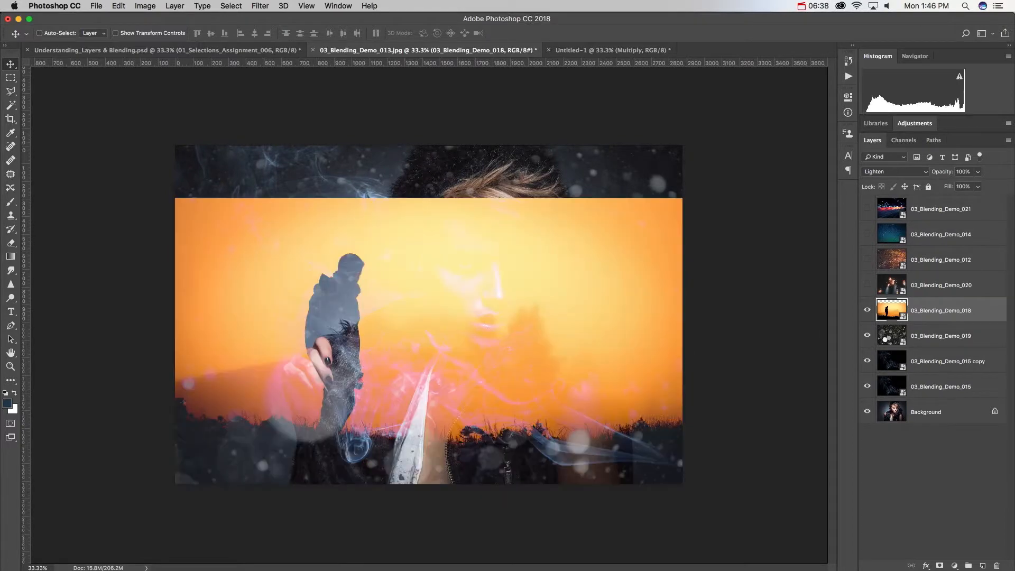
key("shift+plus")
key("shift+plus")
key("shift+plus")
key("shift+plus")
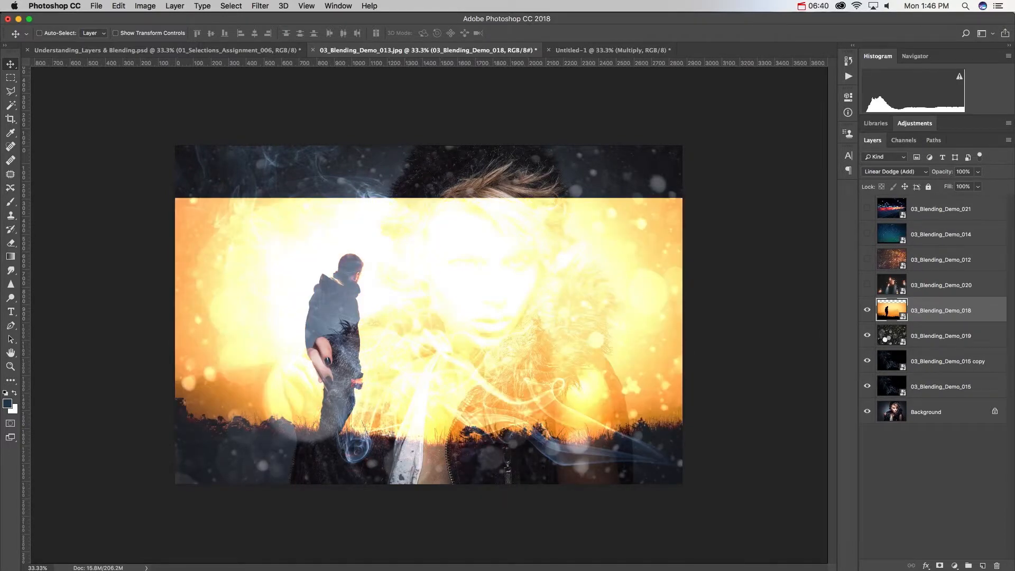
key("shift+plus")
key("shift+plus")
key("shift+plus")
key("shift+plus")
key("shift+plus")
key("shift+plus")
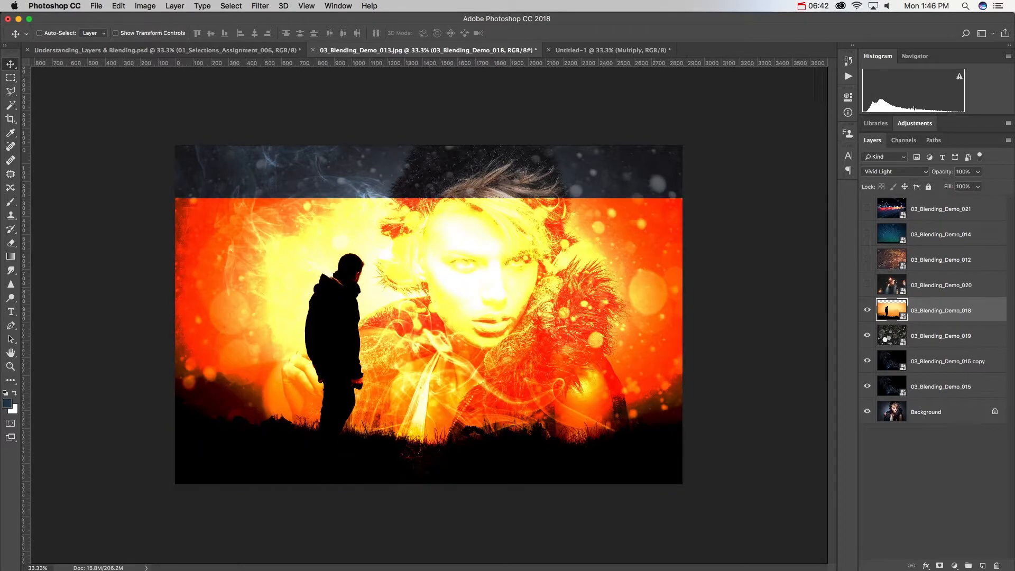
key("shift+plus")
key("shift+plus")
key("shift+plus")
key("shift+plus")
key("shift+plus")
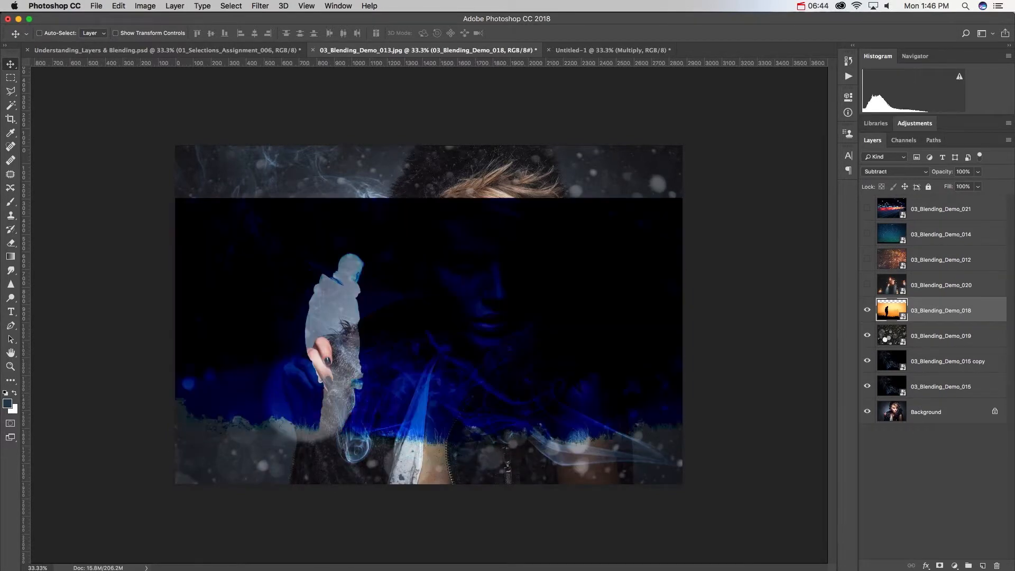
key("shift+plus")
key("shift+plus")
key("shift+plus")
Step: Cycle the sunset silhouette layer's blend modes back to Darken and set its opacity to 60%, trying 50% first
key("shift+minus")
key("shift+minus")
key("shift+minus")
key("shift+minus")
key("shift+minus")
key("shift+minus")
key("shift+minus")
key("shift+minus")
key("shift+minus")
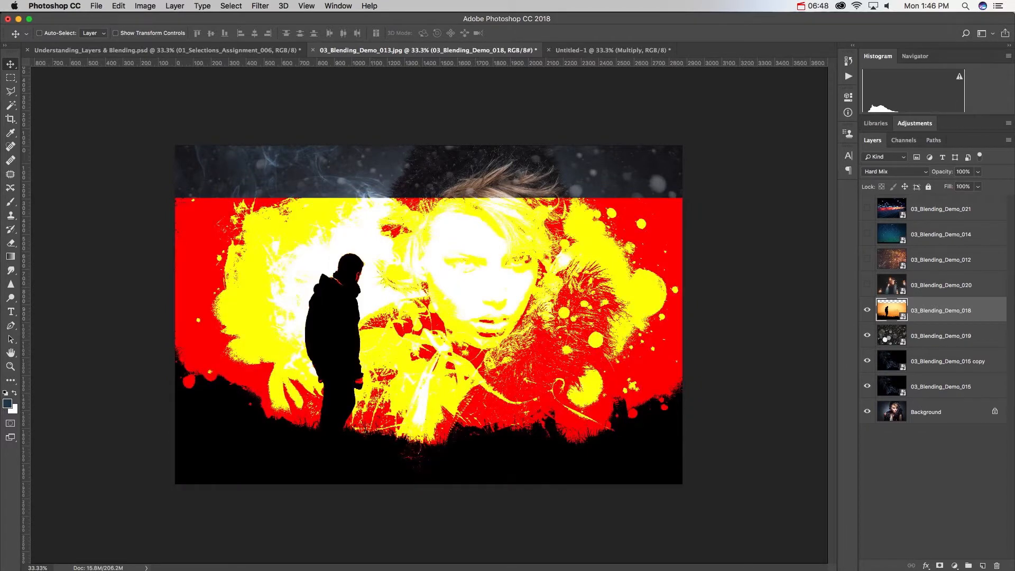
key("shift+minus")
key("shift+minus")
key("shift+minus")
key("shift+minus")
key("shift+minus")
key("shift+minus")
key("shift+minus")
key("shift+minus")
key("shift+minus")
key("shift+minus")
key("shift+minus")
key("shift+minus")
key("shift+minus")
key("shift+minus")
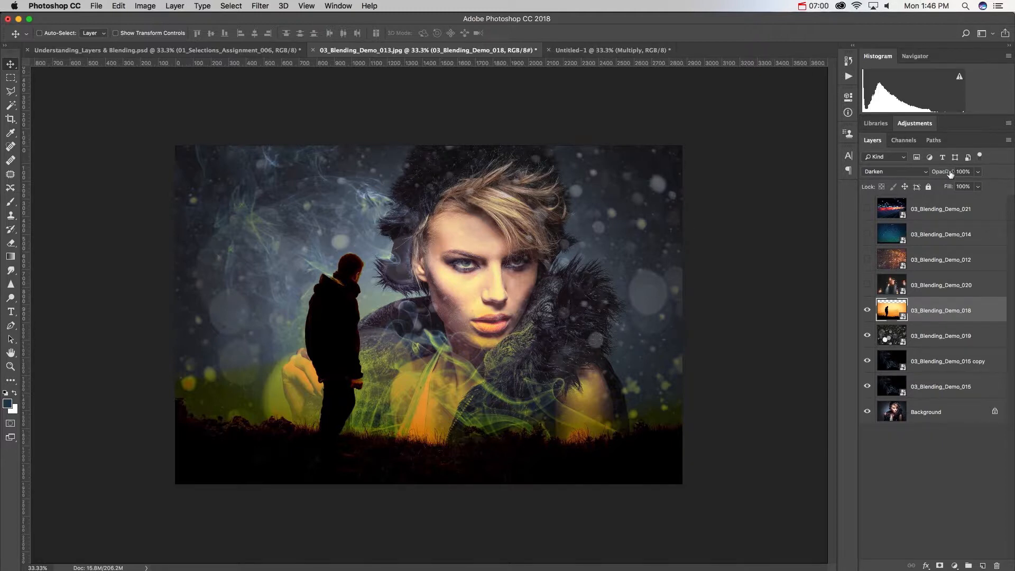
key("5")
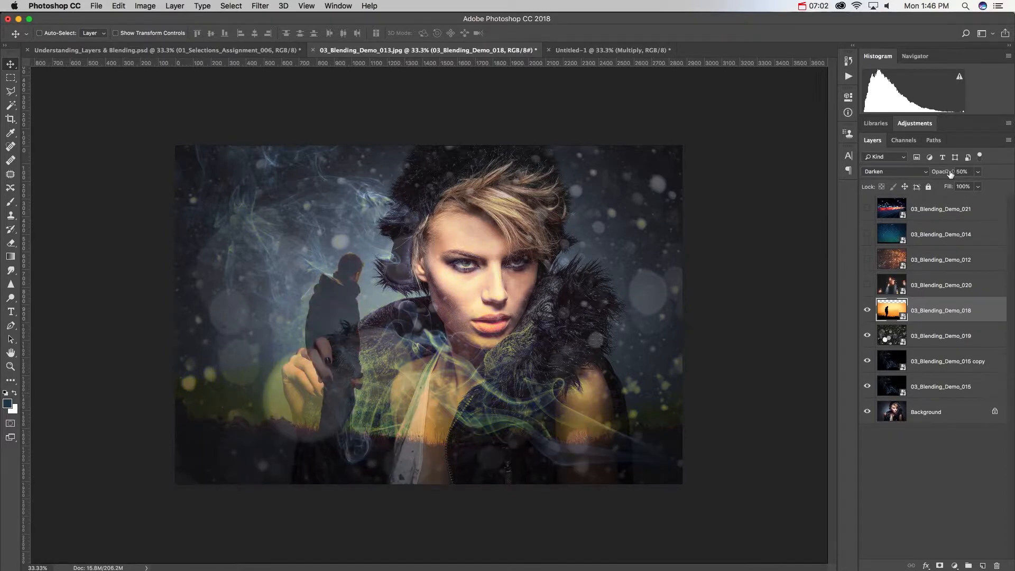
key("6")
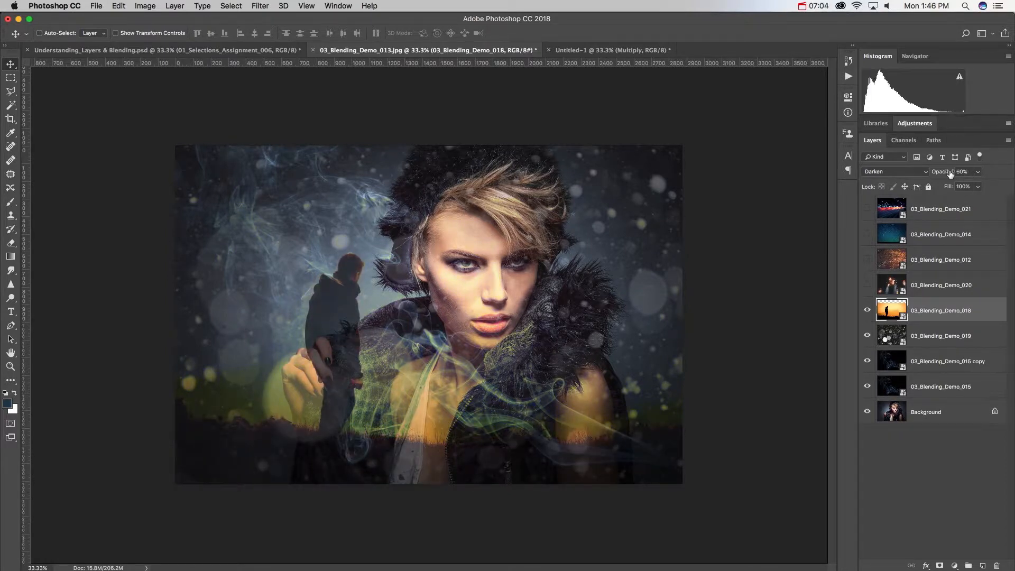
Step: Raise the sunset silhouette layer's opacity to 100%, trying 70% on the way
key("7")
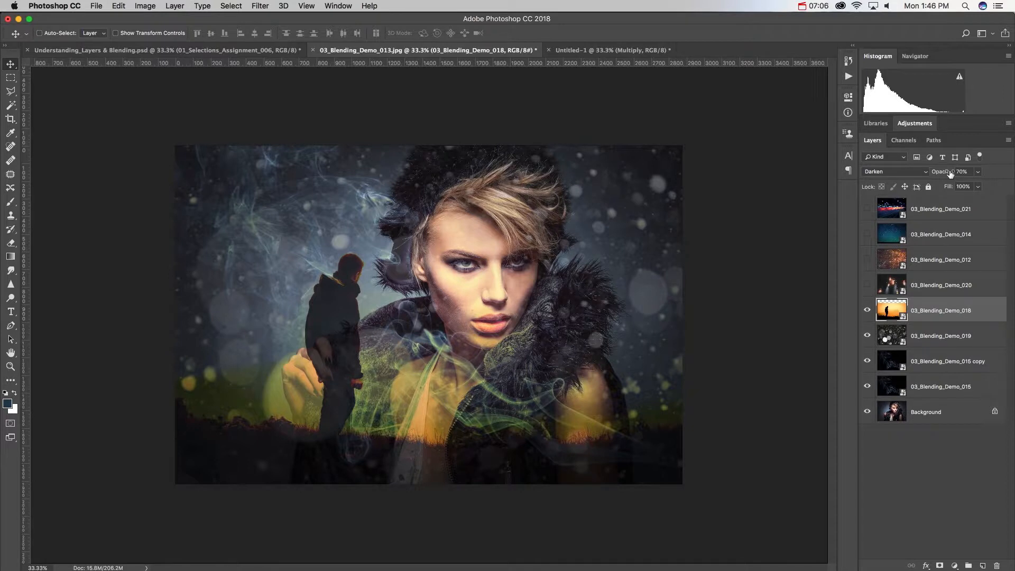
key("8")
key("0")
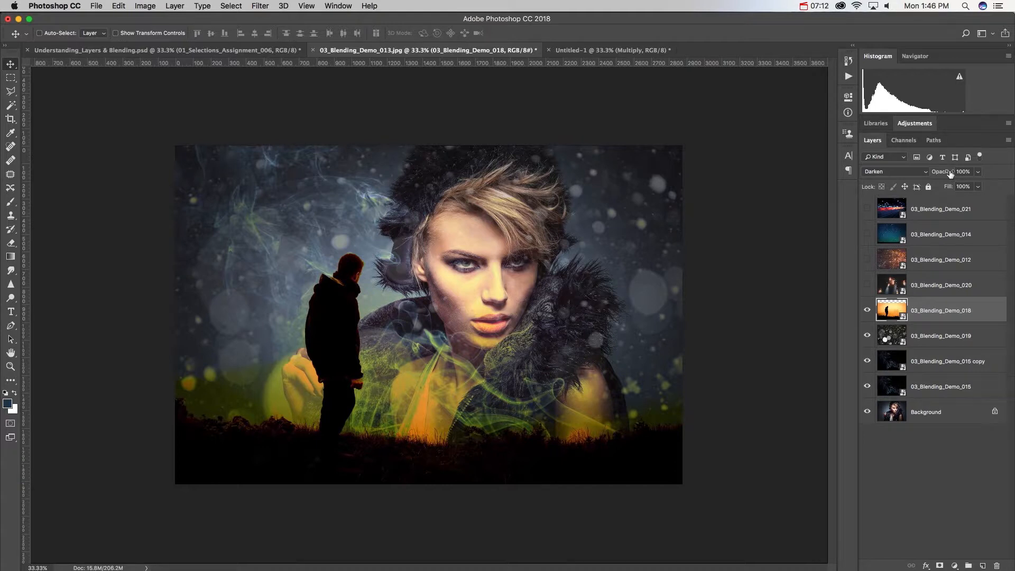
Step: Show and select the light bulb layer 03_Blending_Demo_020 and set its blend mode to Soft Light
left_click(867, 286)
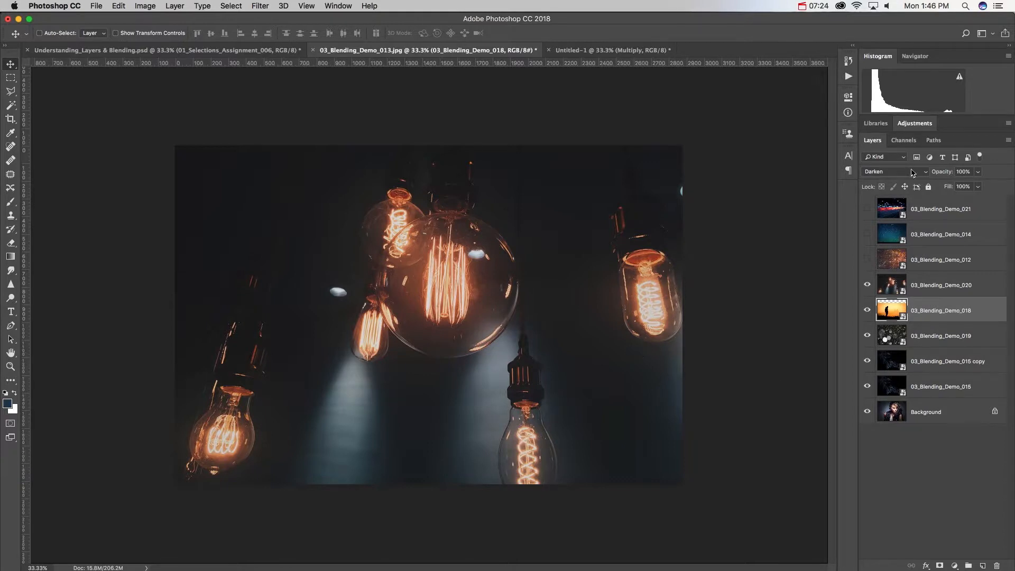
left_click(946, 281)
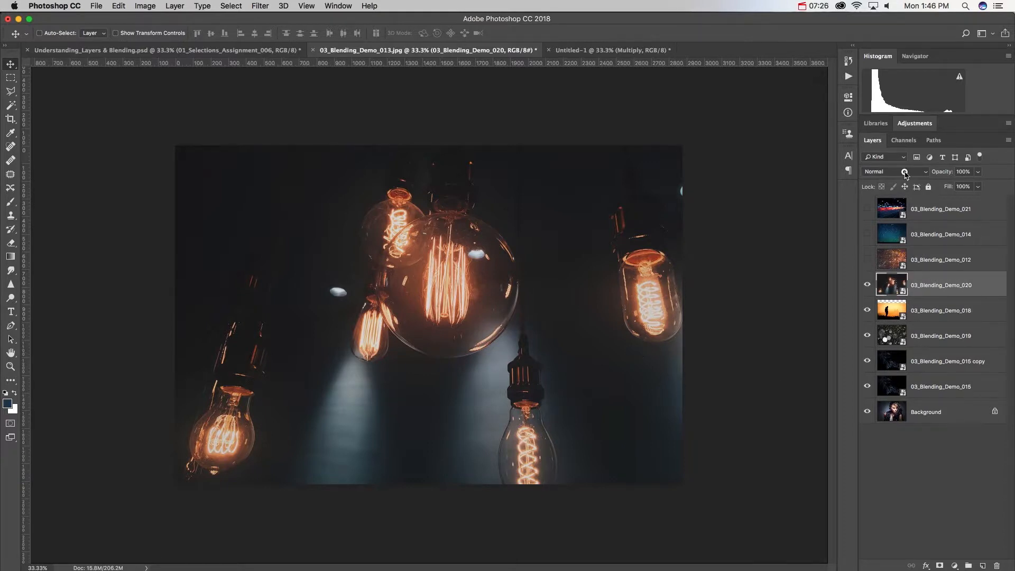
left_click(905, 172)
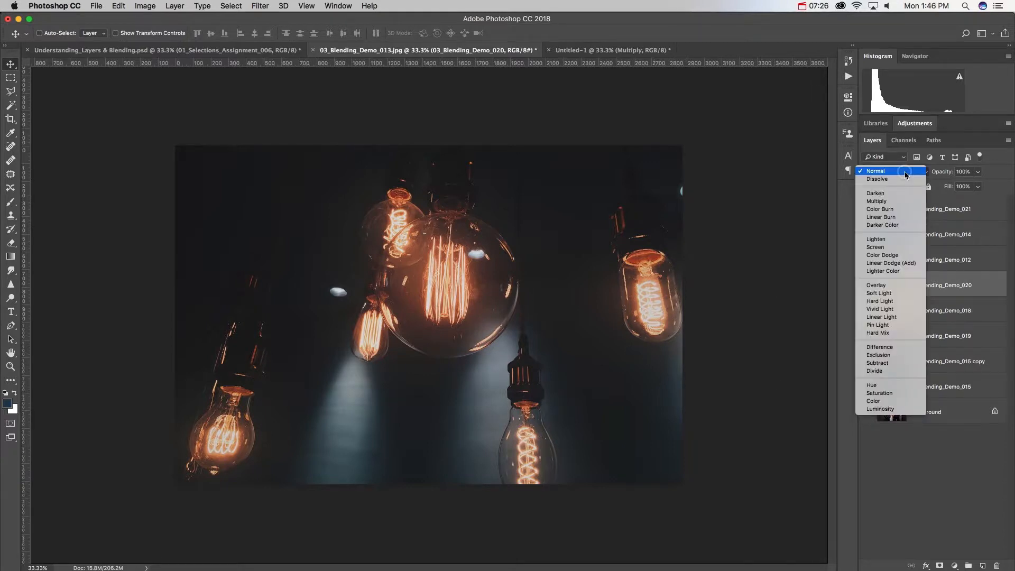
left_click(910, 294)
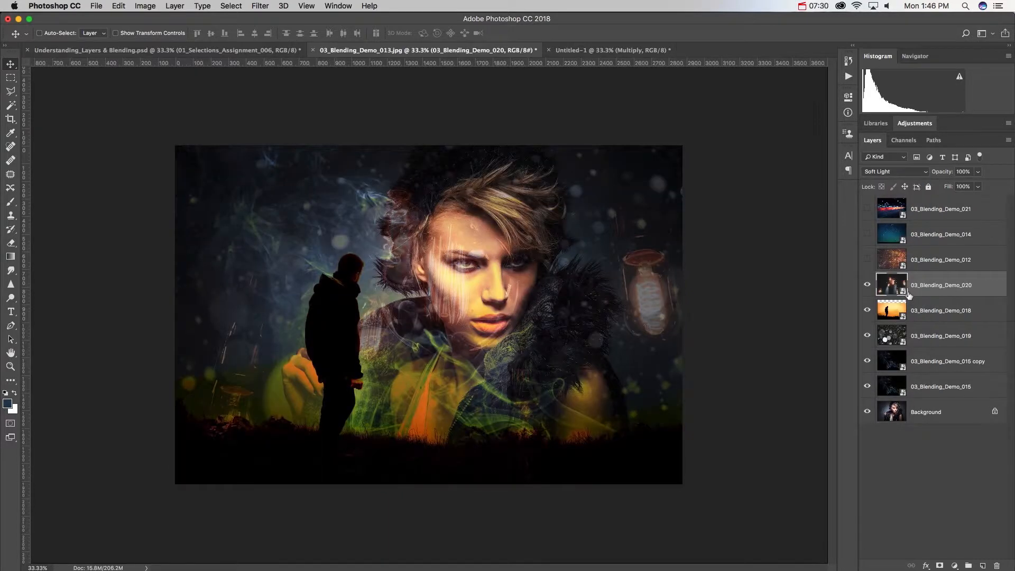
Step: Try Overlay and Screen on the light bulb layer and settle on the Lighten blend mode
left_click(914, 172)
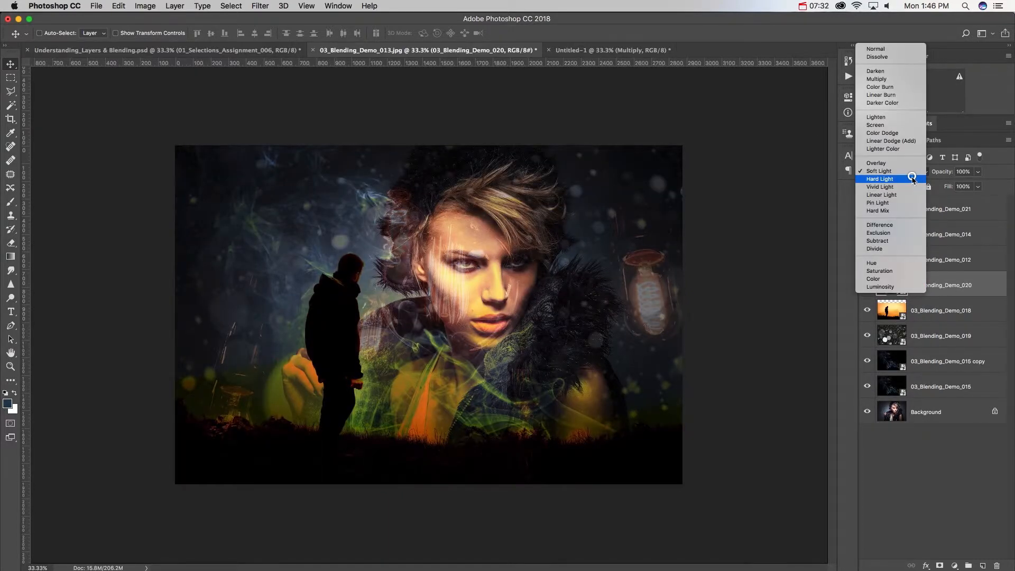
left_click(905, 164)
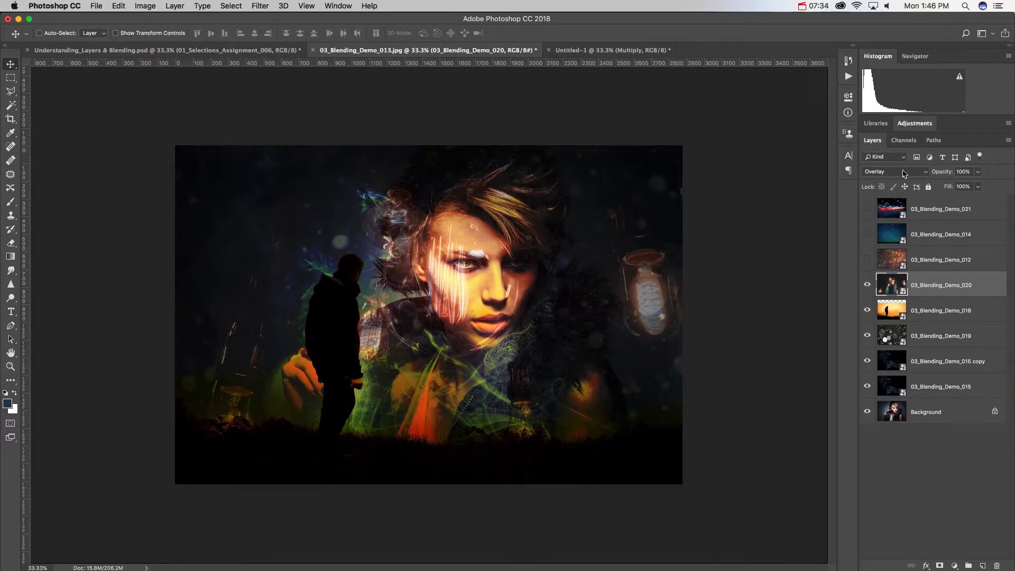
left_click(903, 172)
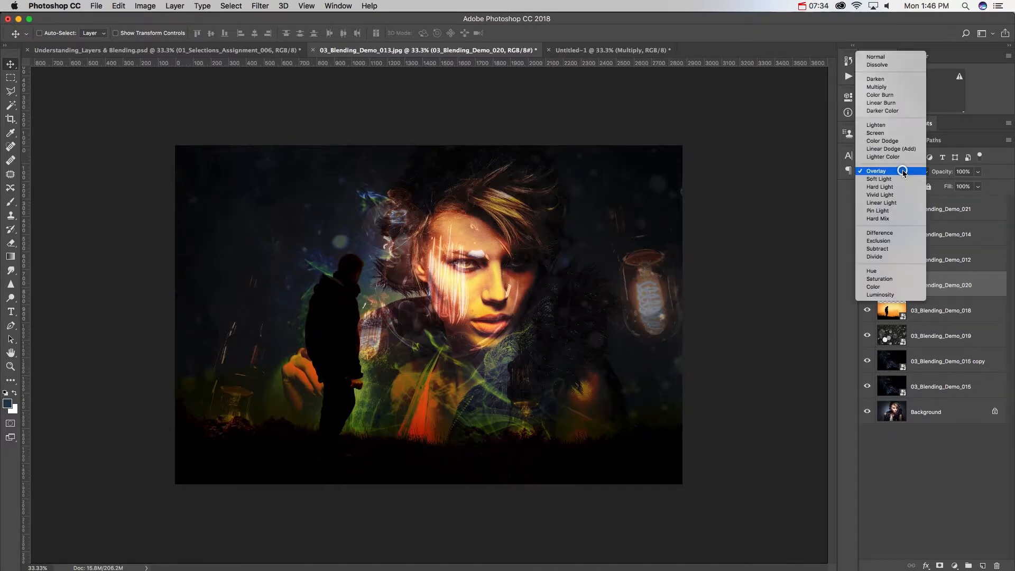
left_click(905, 133)
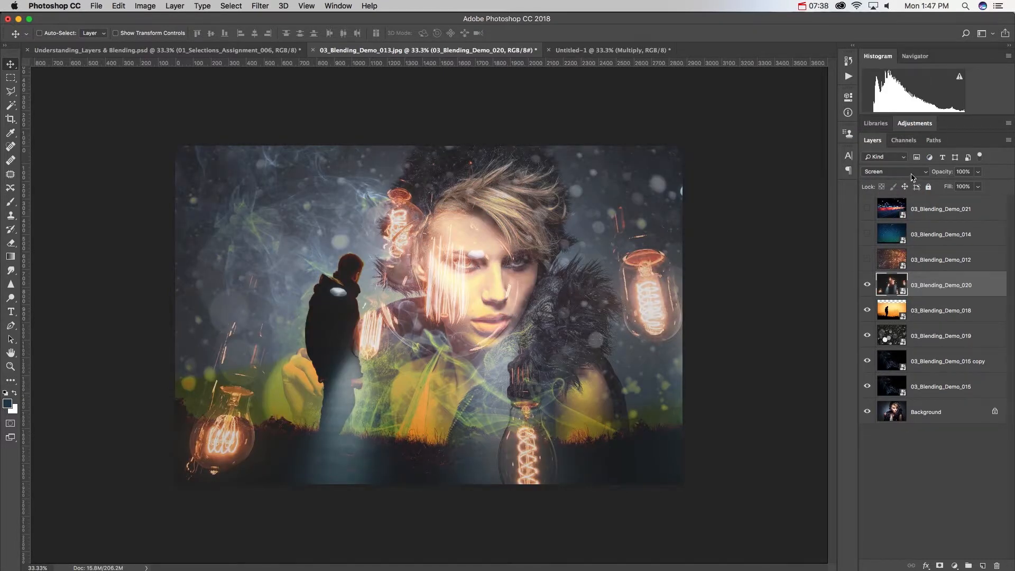
left_click(911, 173)
left_click(912, 164)
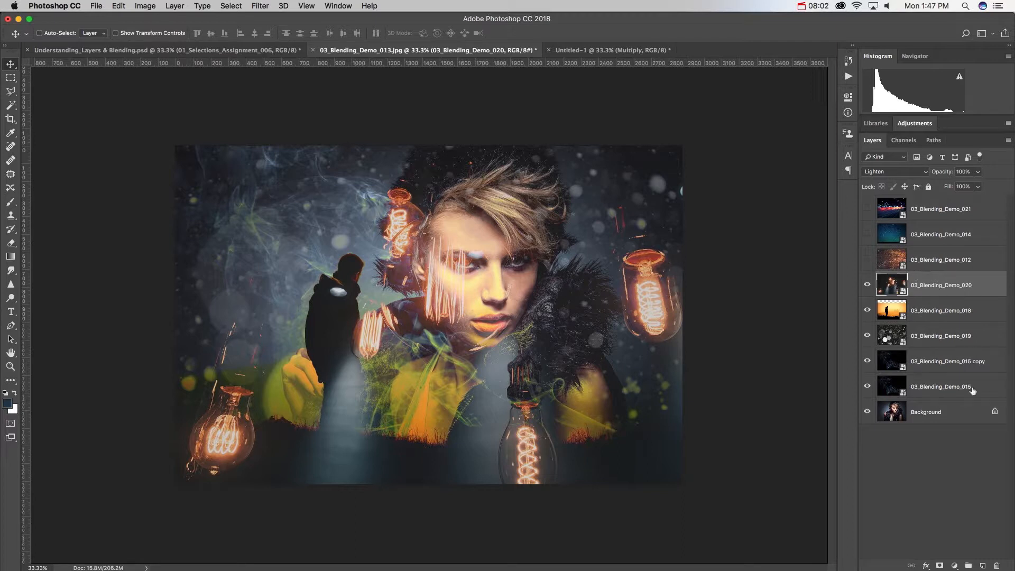
Step: Add a new layer above the light bulbs and fill it with the magenta foreground color e80ecc
left_click(983, 565)
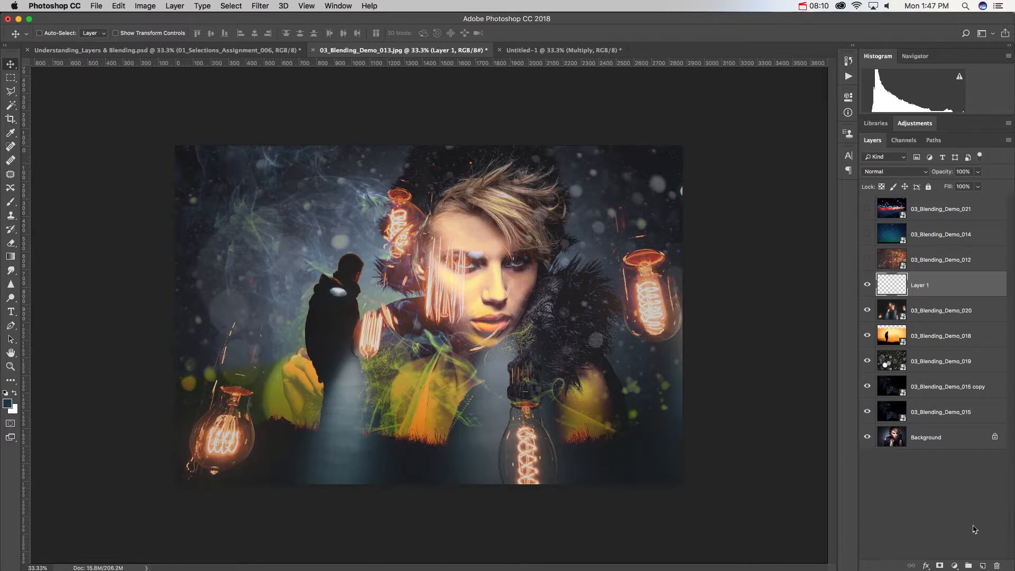
left_click(8, 403)
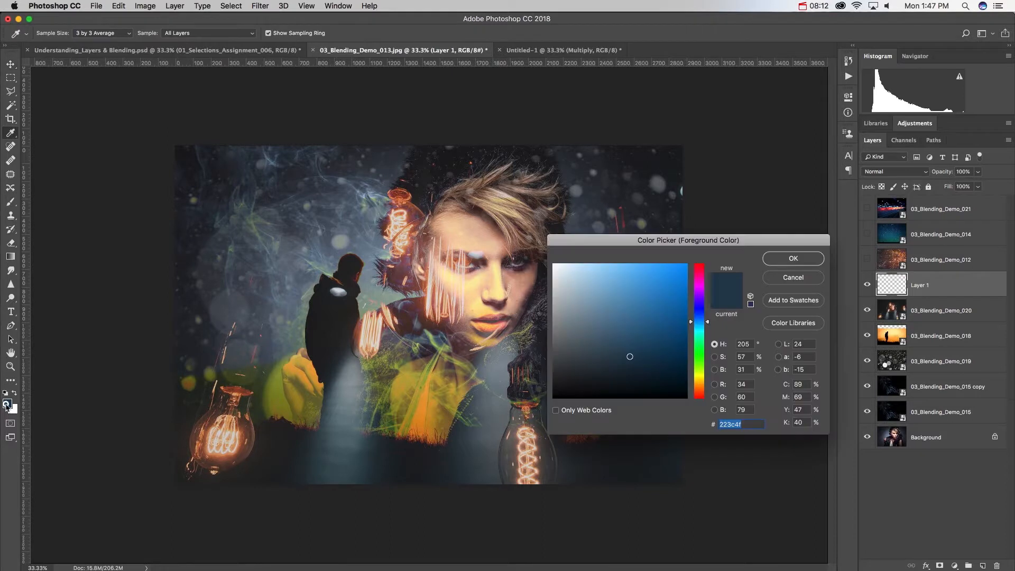
left_click(699, 284)
left_click(679, 276)
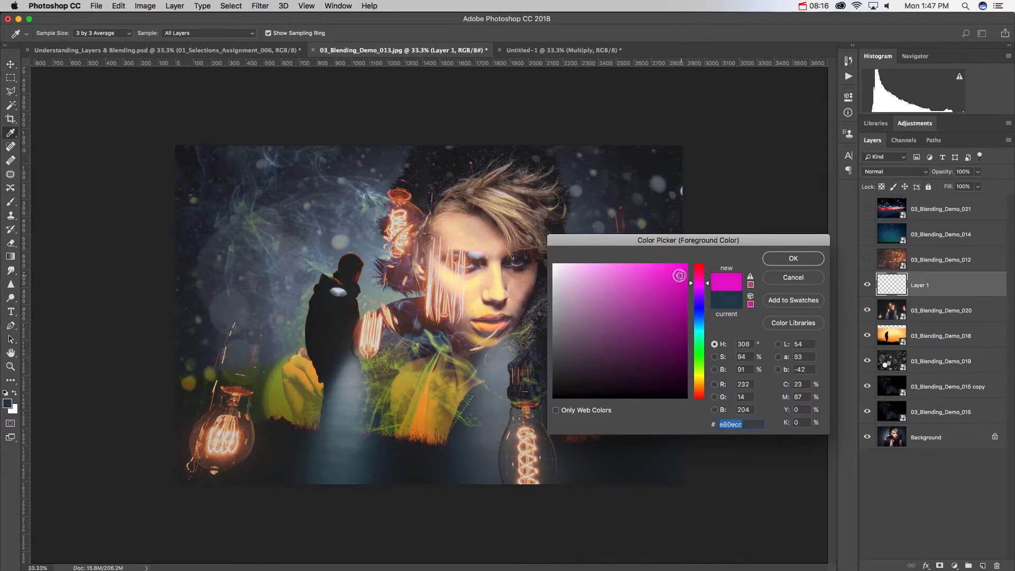
left_click(787, 258)
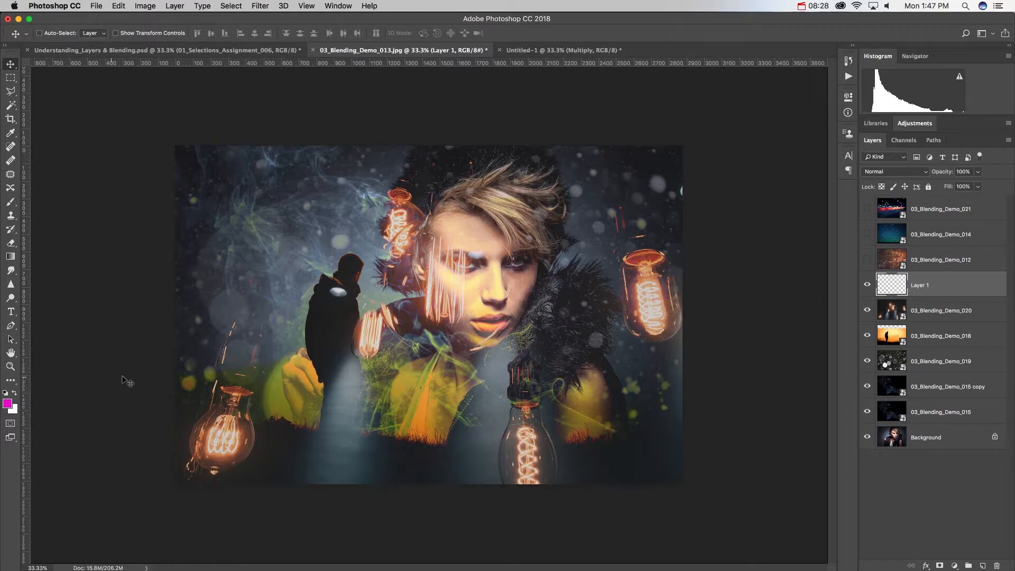
key("alt+BackSpace")
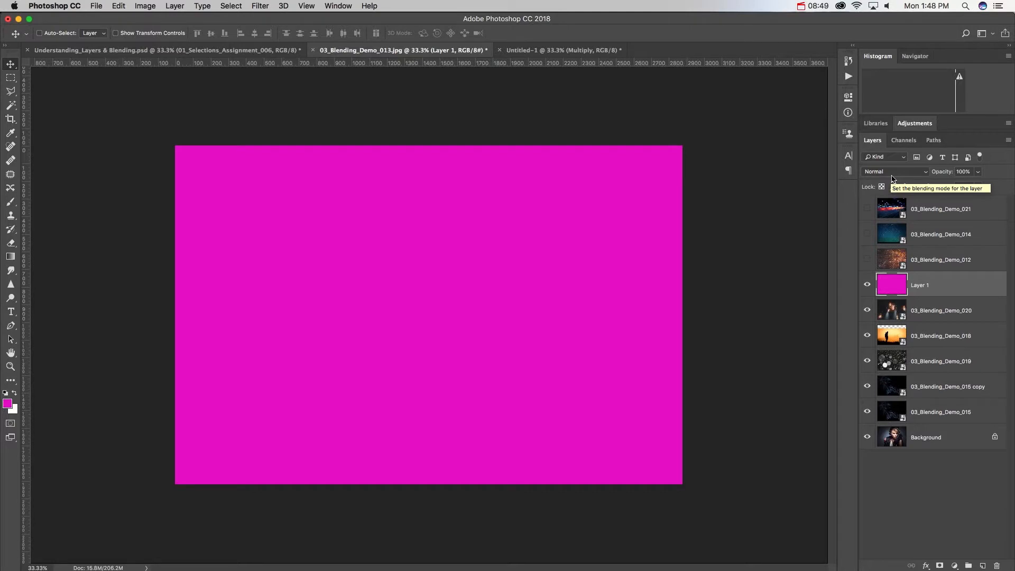
Step: Set the magenta layer's blend mode to Lighten and lower its opacity to 40%, trying 70% and 60% first
left_click(893, 178)
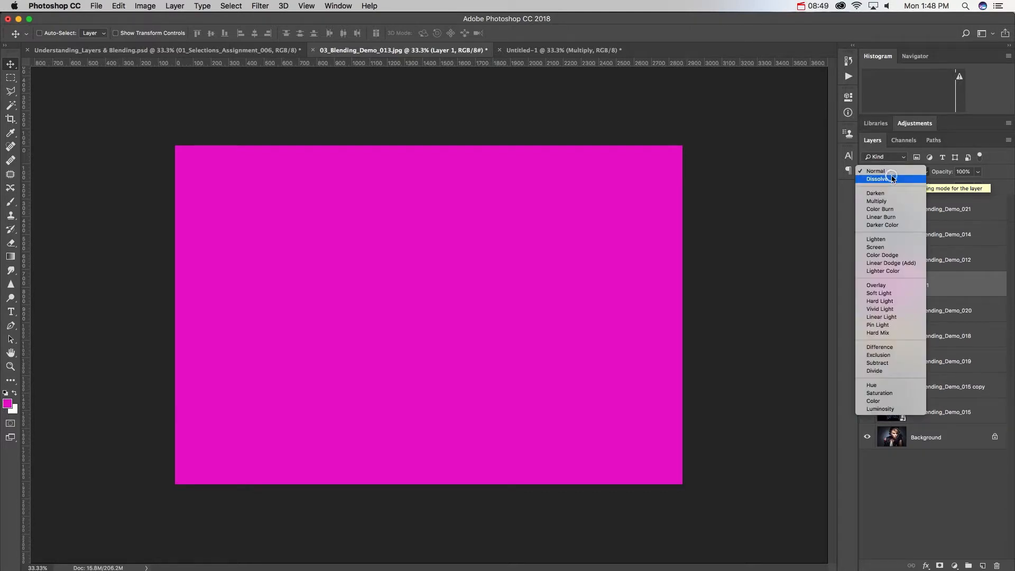
left_click(895, 244)
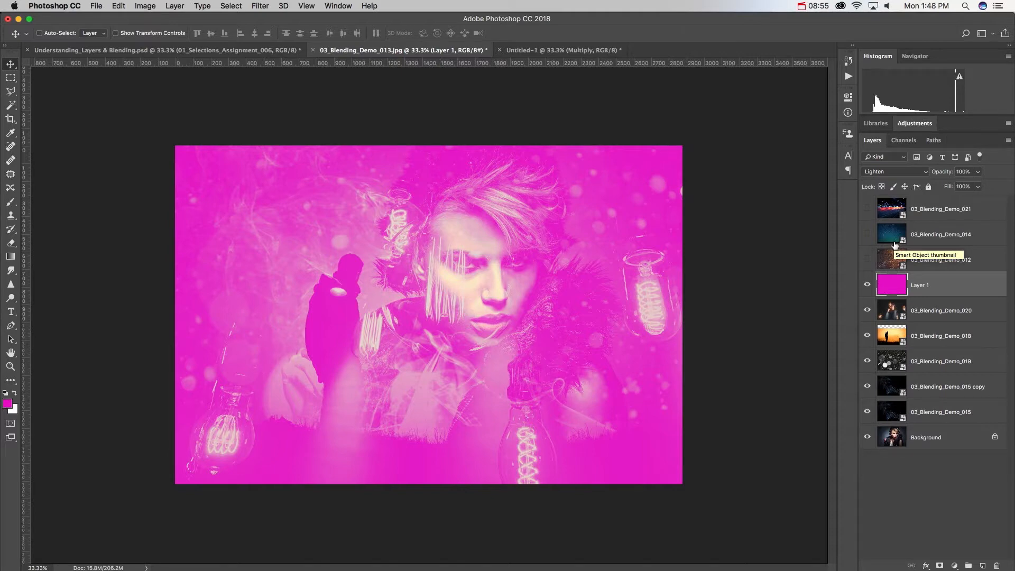
key("7")
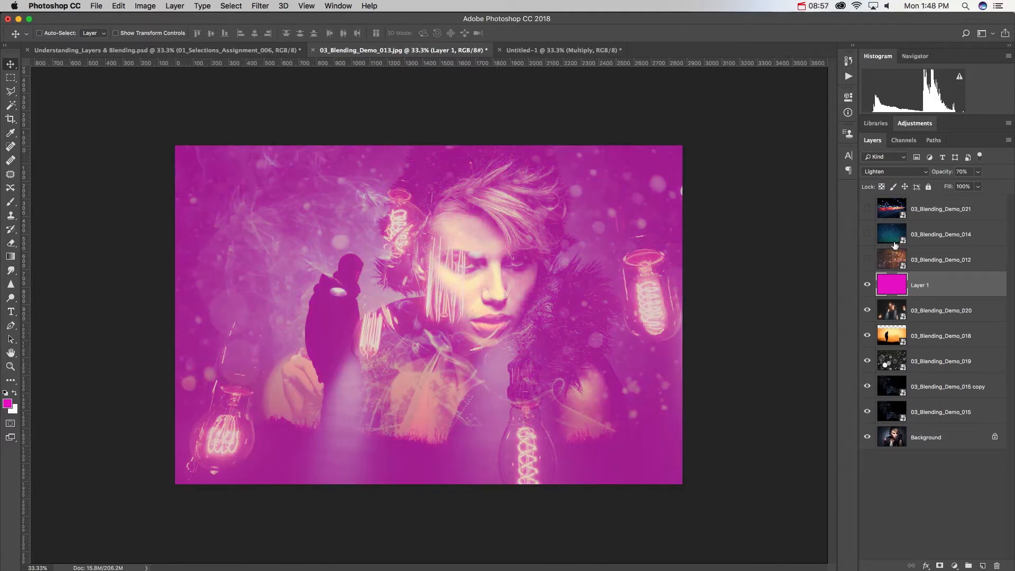
key("6")
key("4")
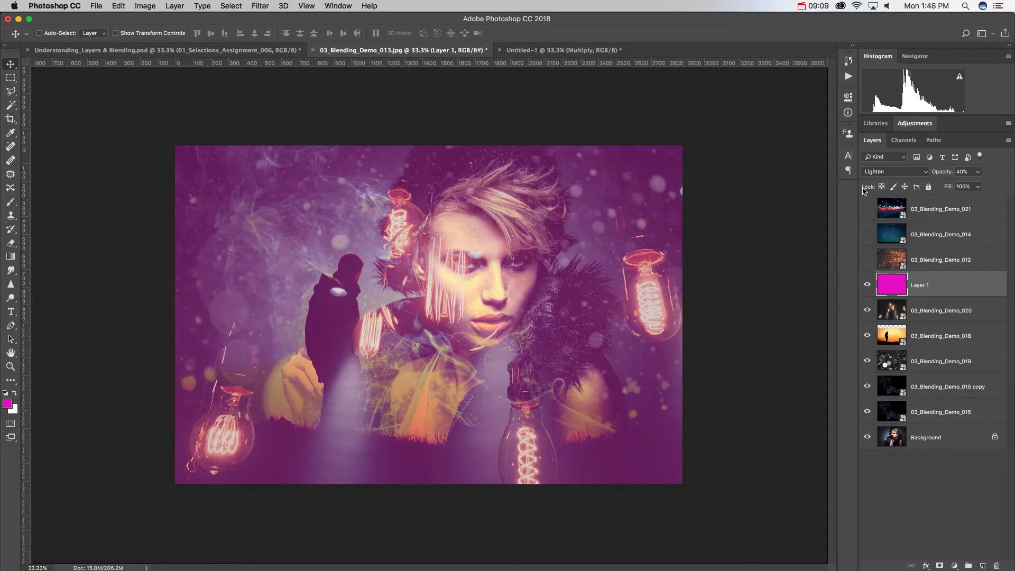
Step: Show and select the rusty texture layer 03_Blending_Demo_012 and set it to Overlay at 30% opacity
left_click(866, 258)
left_click(933, 260)
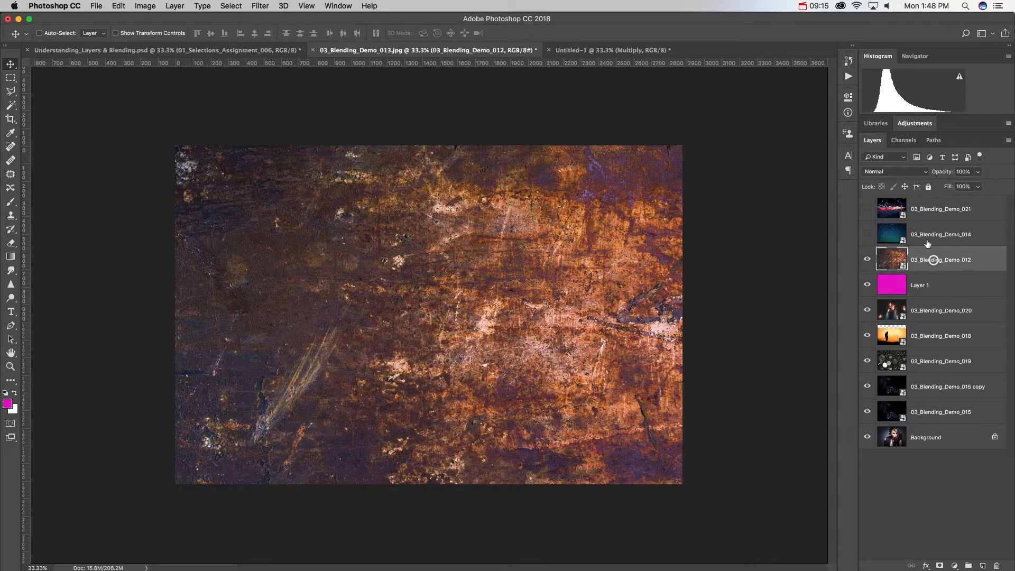
left_click(901, 177)
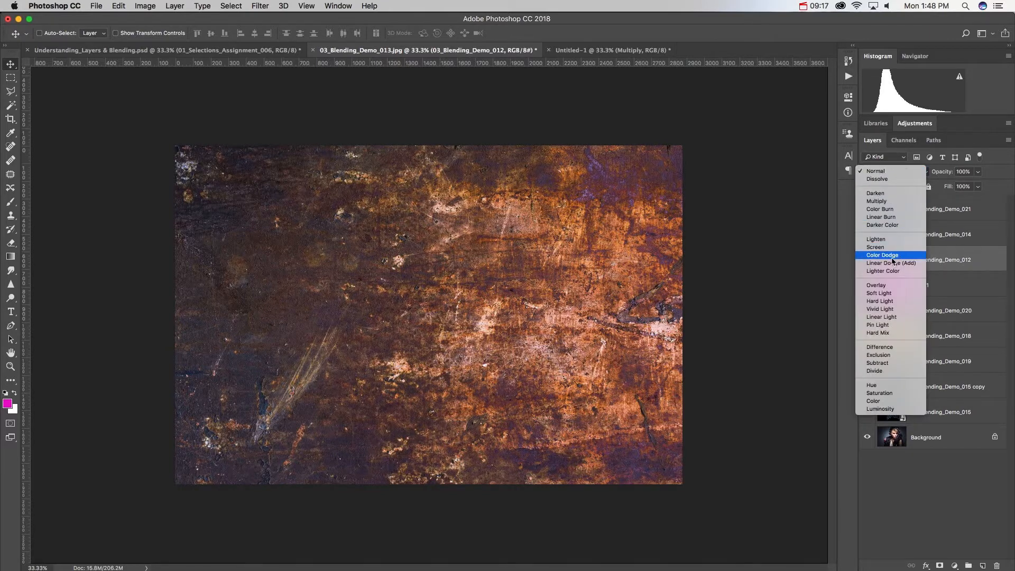
left_click(899, 285)
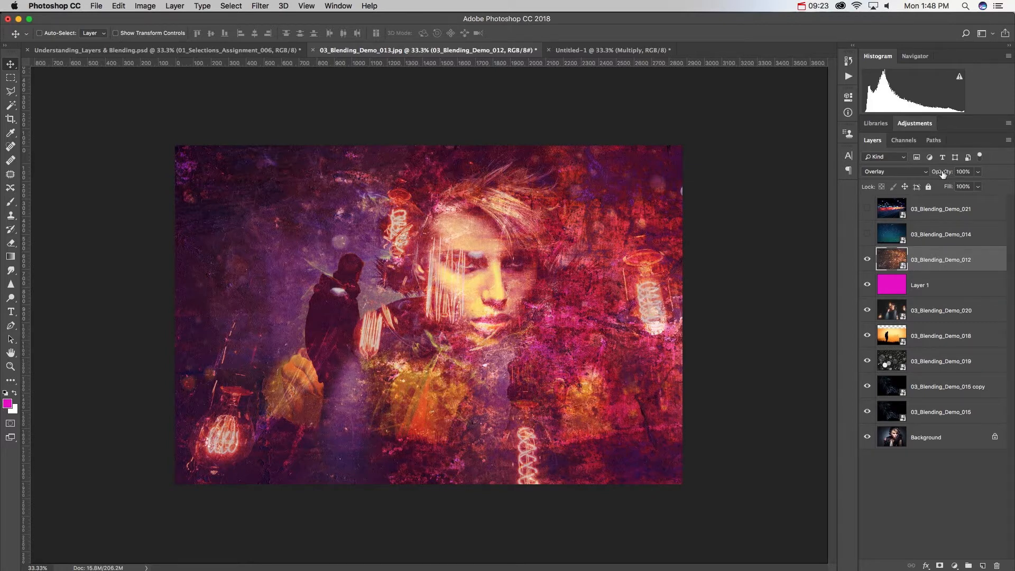
key("3")
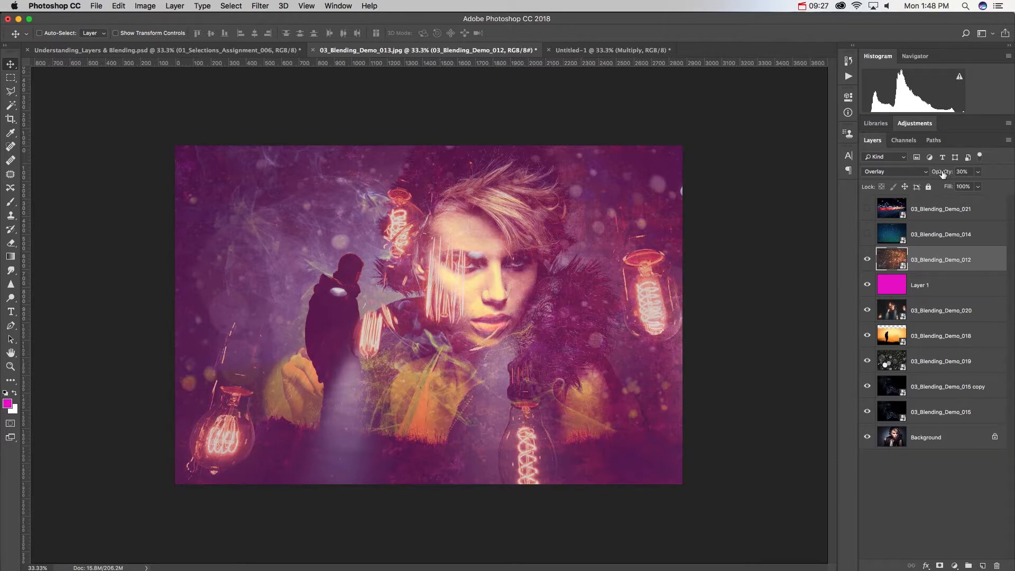
Step: Show and select the starry sky layer 03_Blending_Demo_014 and set it to Screen at 60% opacity
left_click(867, 233)
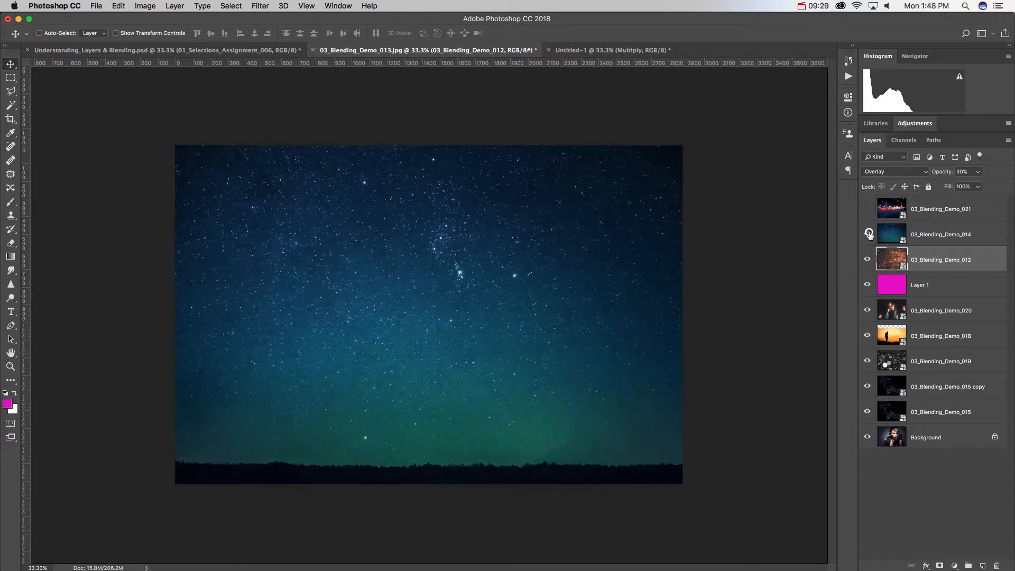
left_click(969, 236)
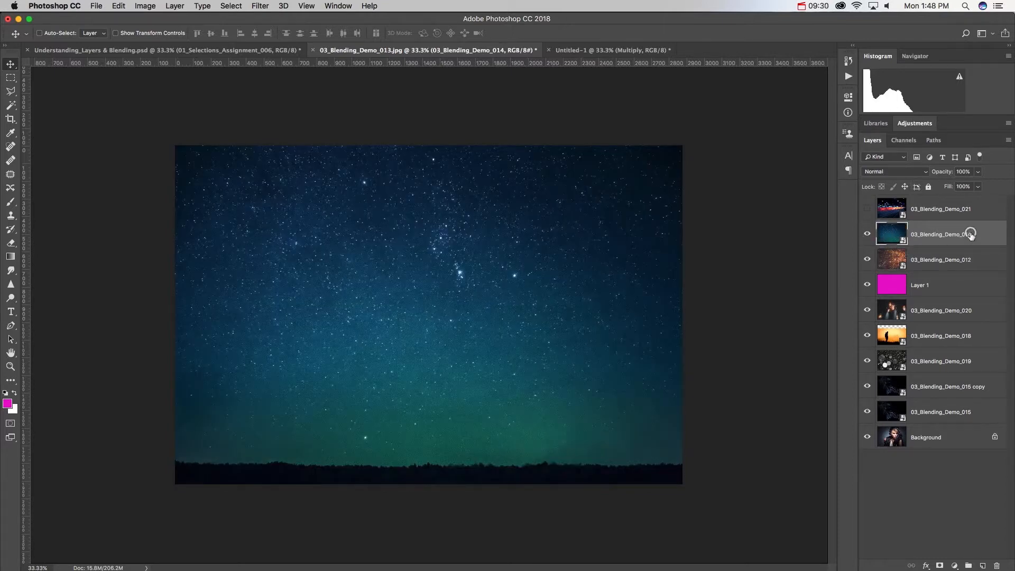
left_click(896, 172)
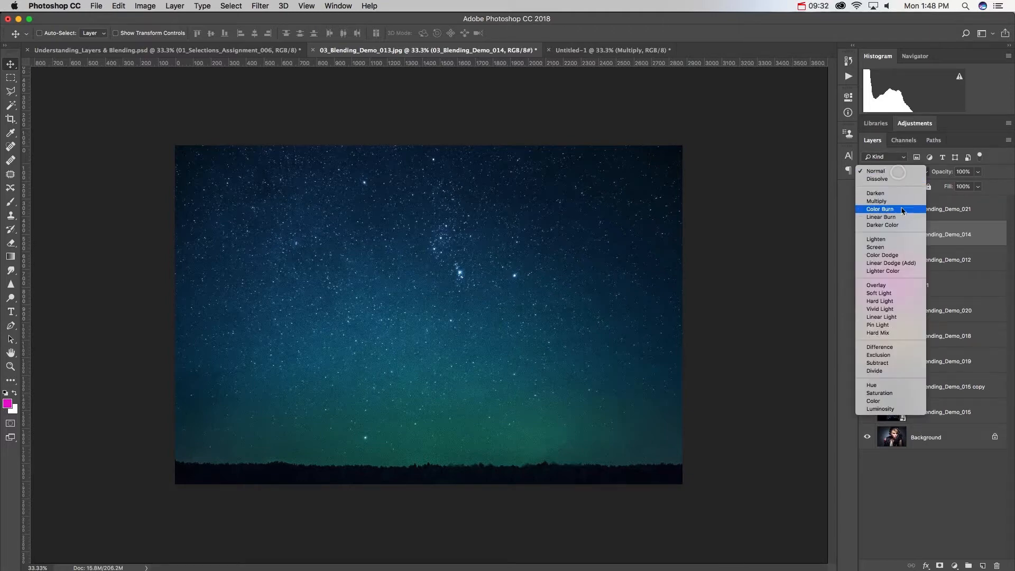
left_click(896, 247)
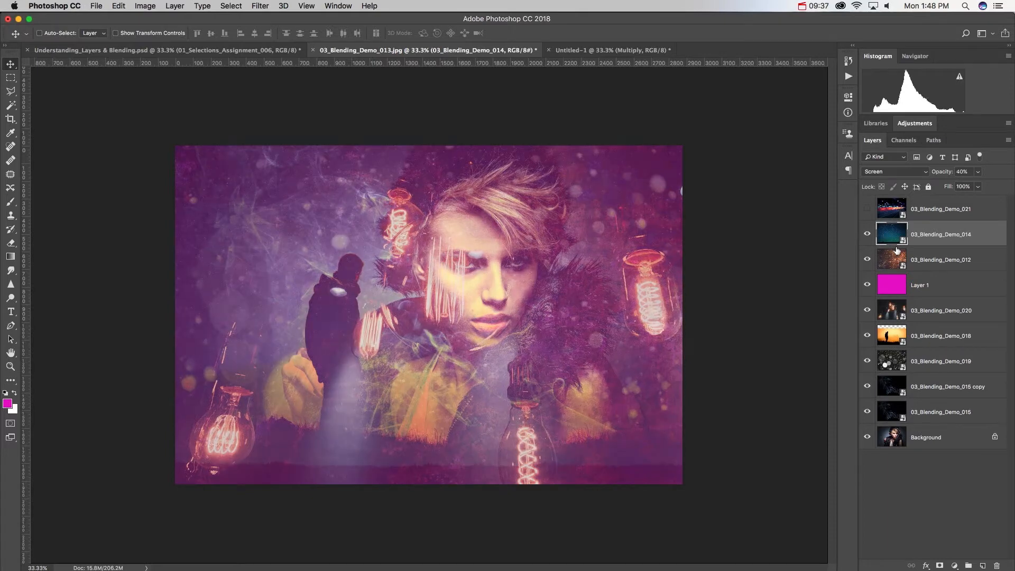
key("6")
key("7")
key("6")
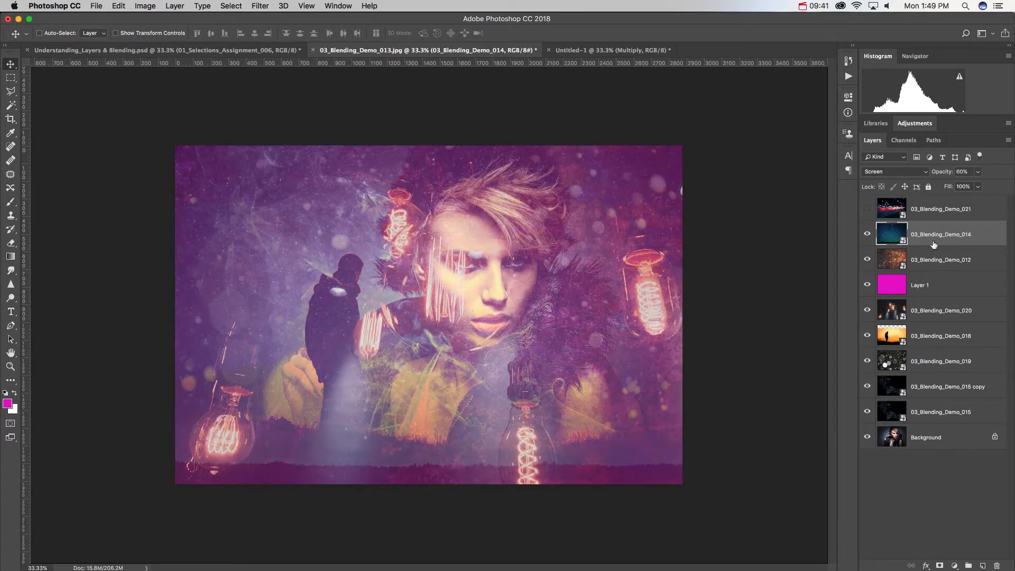
Step: Show and select the light trails layer 03_Blending_Demo_021 and set its blend mode to Lighten, trying Screen first
left_click(867, 209)
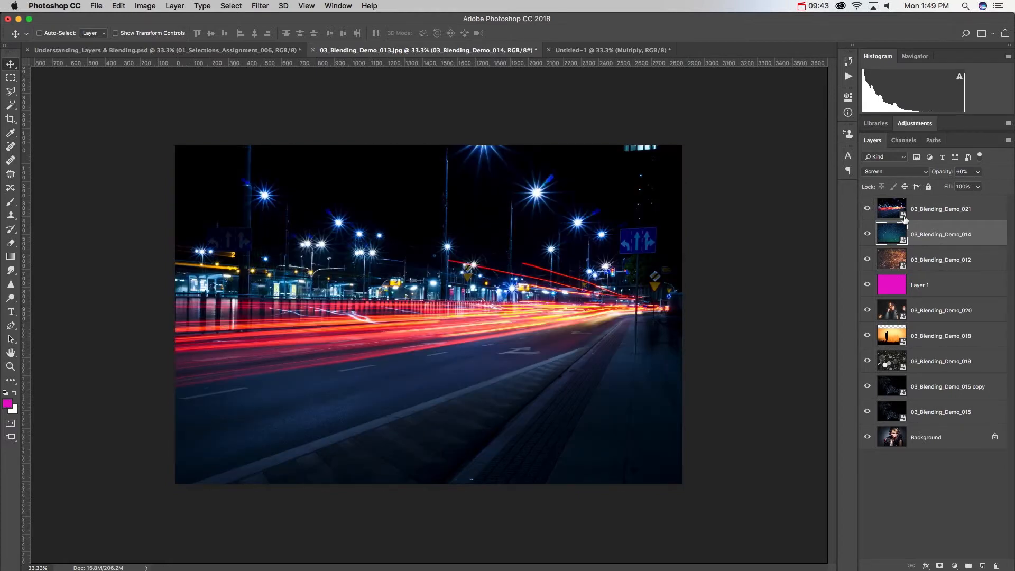
left_click(956, 211)
left_click(915, 172)
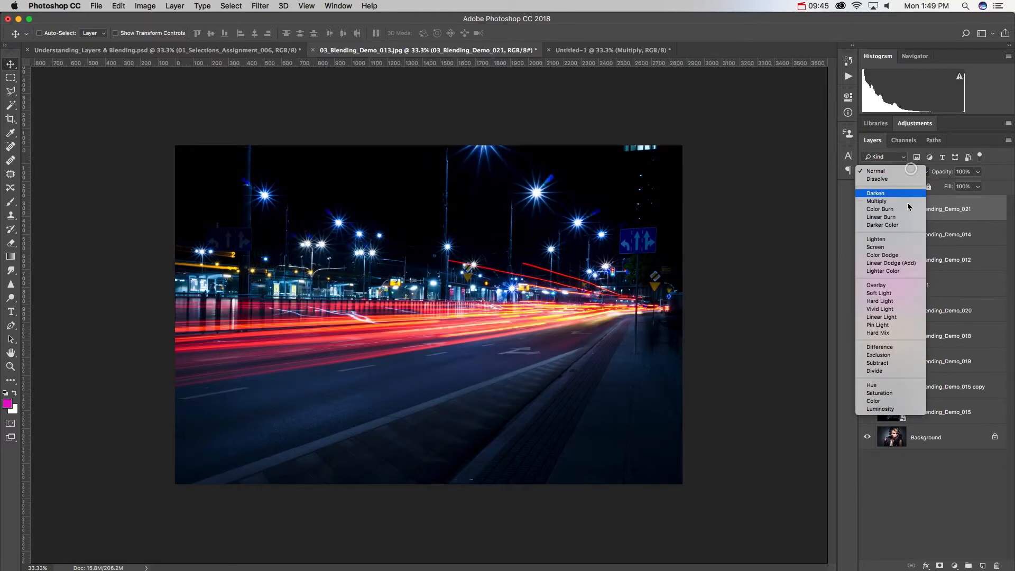
left_click(904, 246)
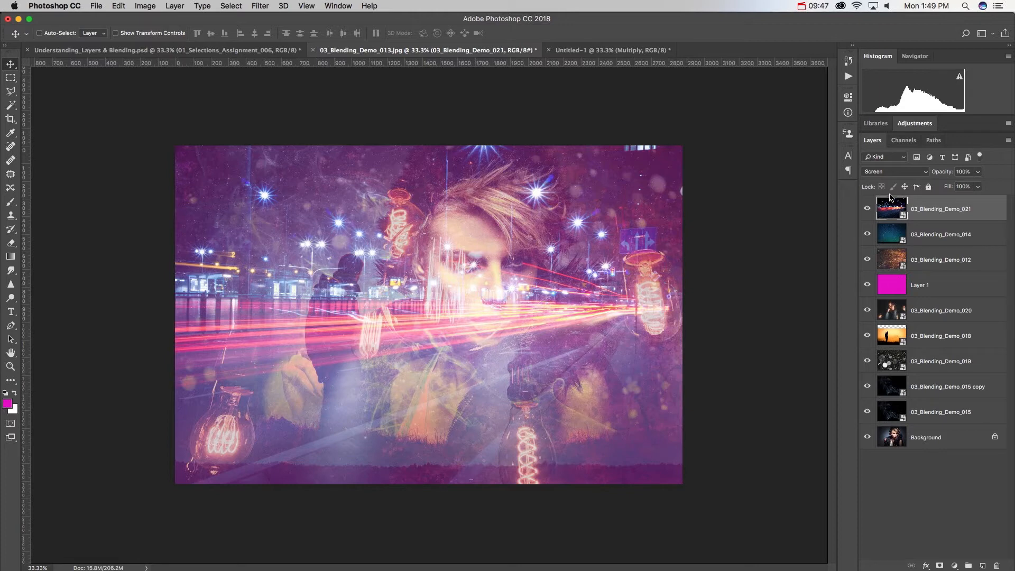
left_click(902, 171)
left_click(901, 163)
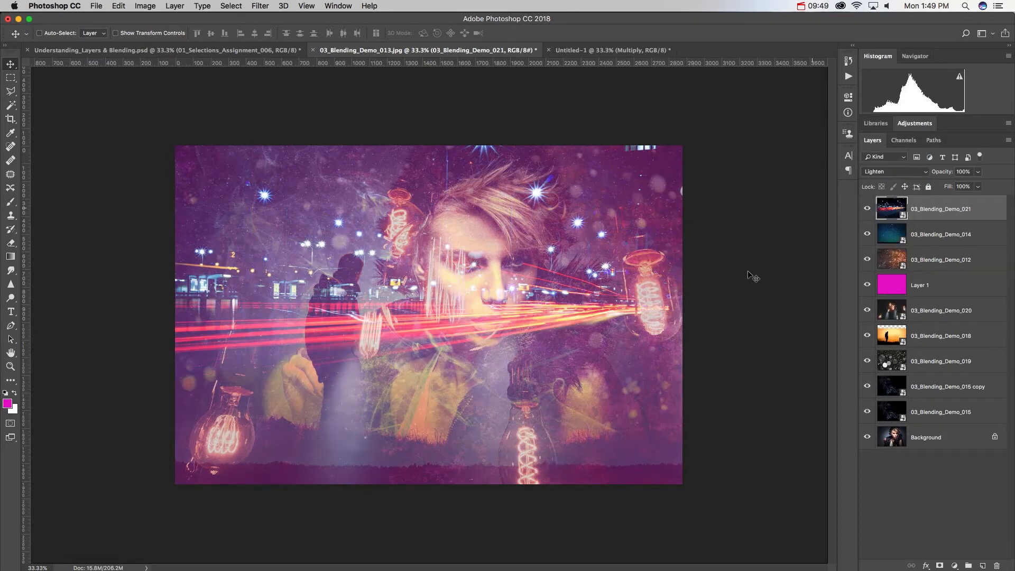
Step: Move the light trails image straight down below the face and set the layer's opacity to 90%, trying 78% first
left_click_drag(603, 314, 604, 379)
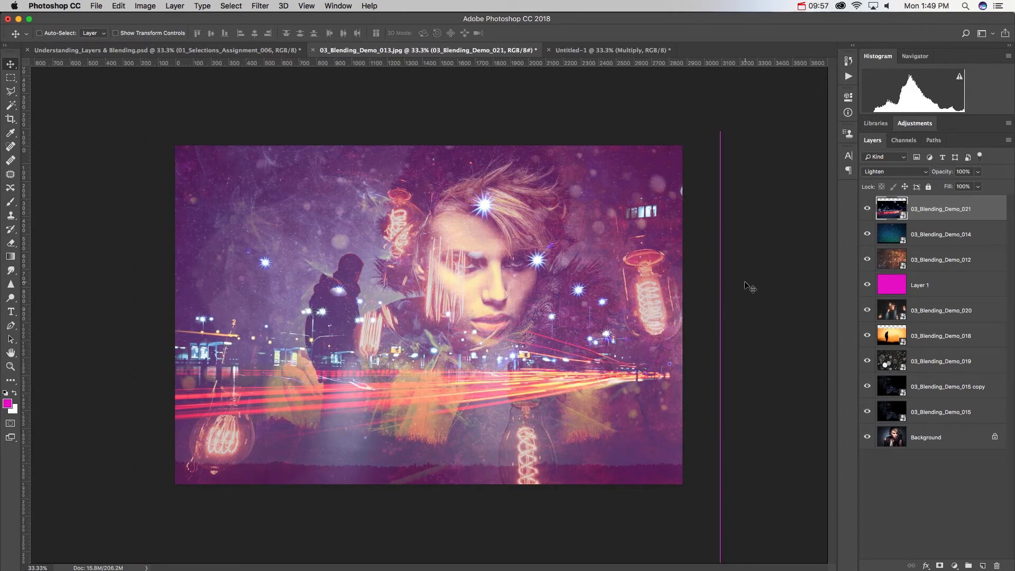
key("7")
key("8")
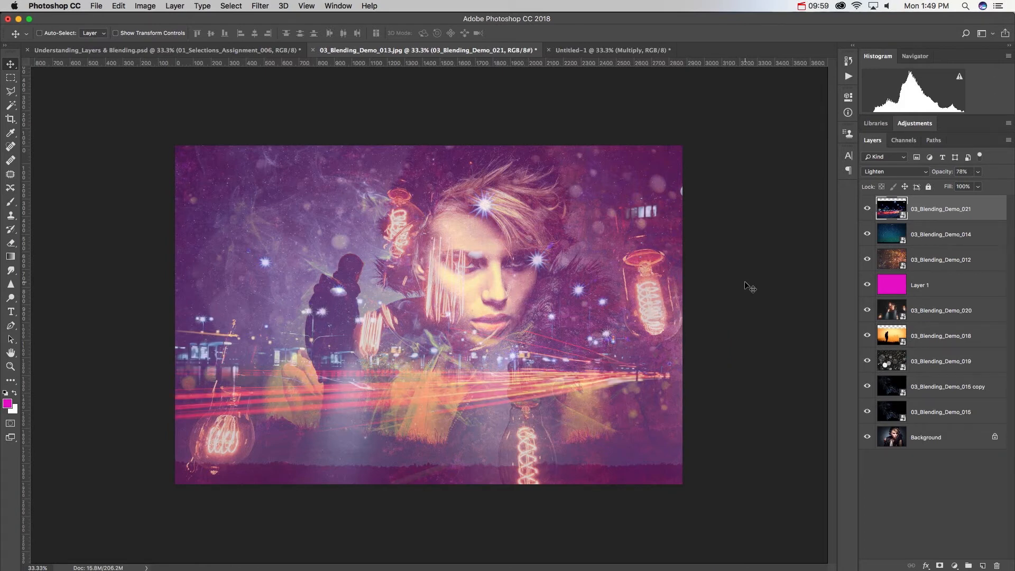
key("9")
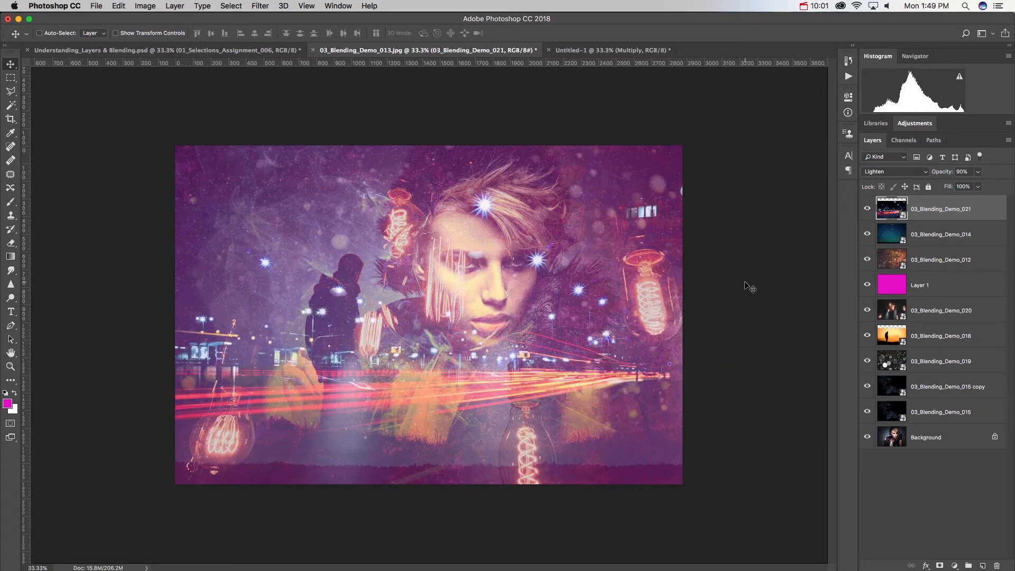